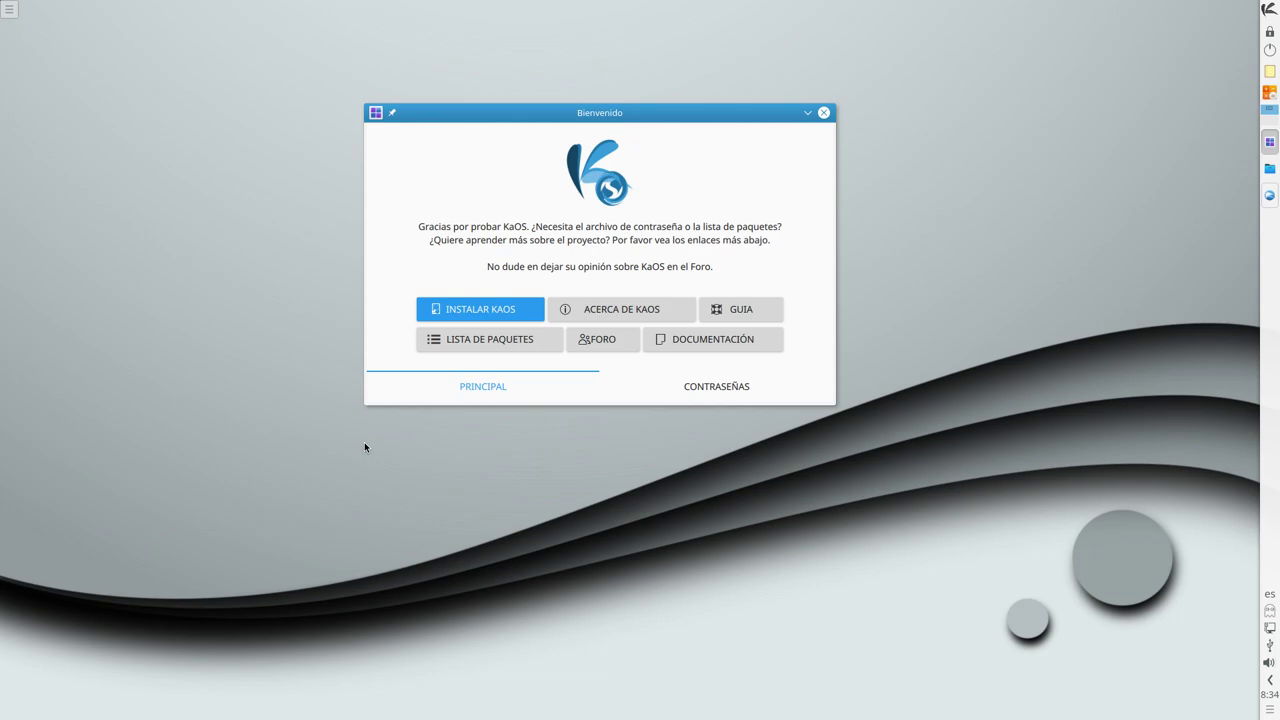
- Open the web browser and read the introduction and testing instructions of the forum post "Test Cycle 2017.09 ISO"
{"action": "left_click", "coordinate": [1270, 195]}
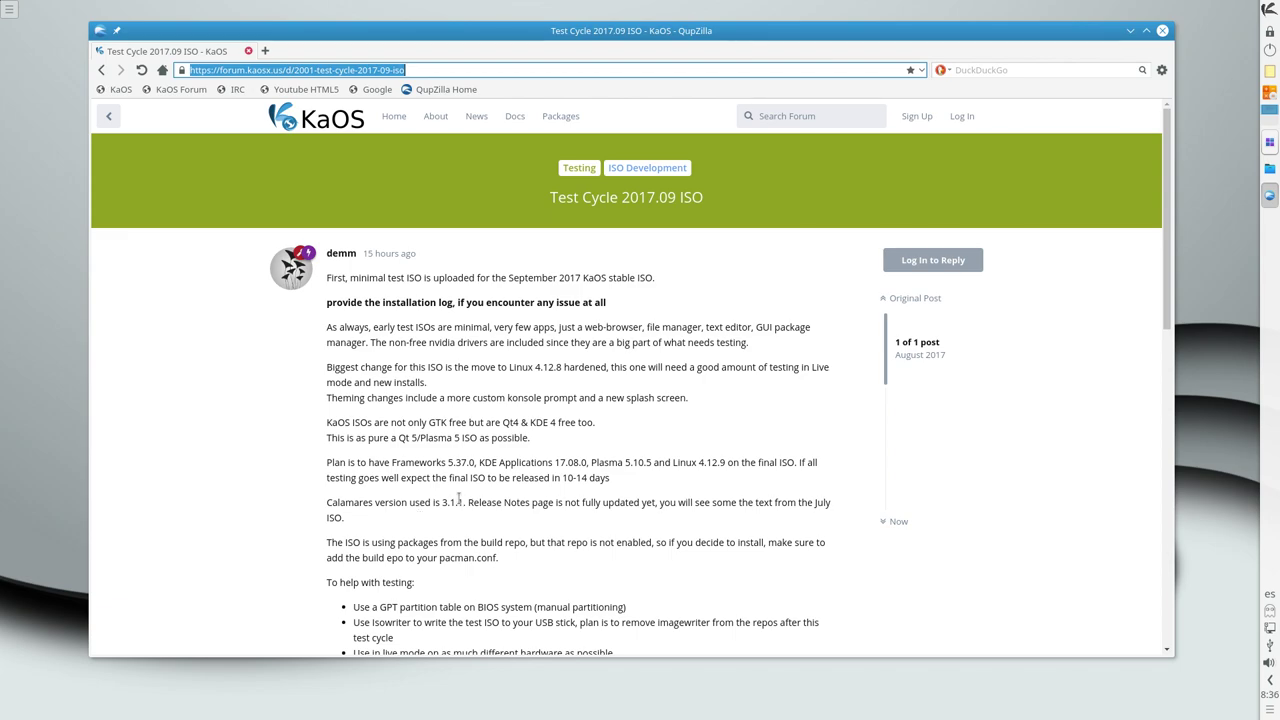
{"action": "left_click_drag", "start_coordinate": [610, 479], "coordinate": [561, 478]}
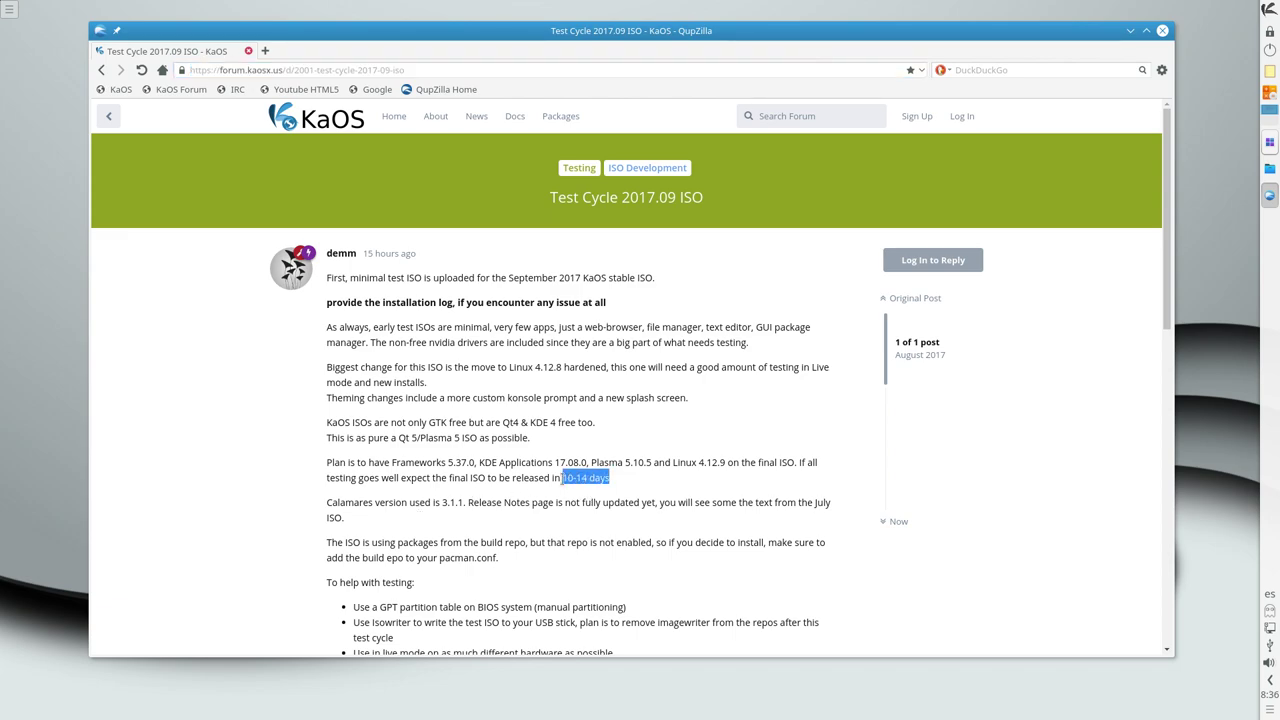
{"action": "left_click", "coordinate": [170, 495]}
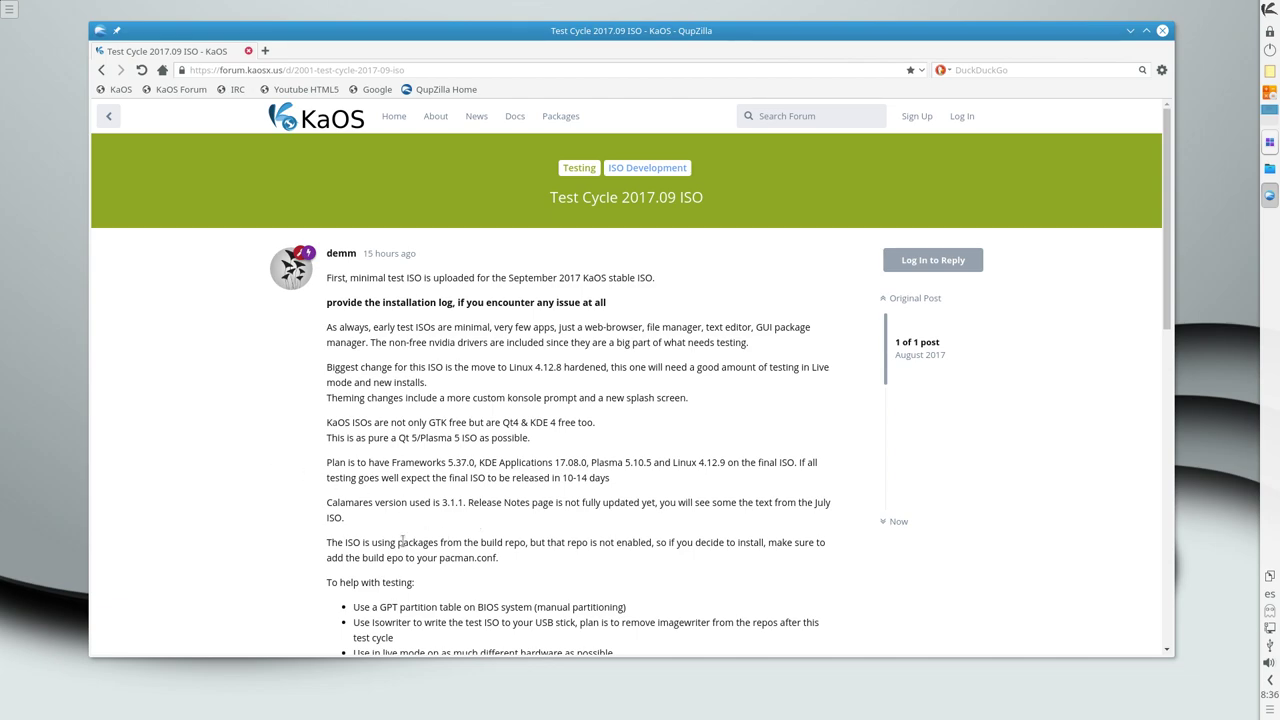
{"action": "scroll", "coordinate": [309, 522], "scroll_direction": "down", "scroll_amount": 5}
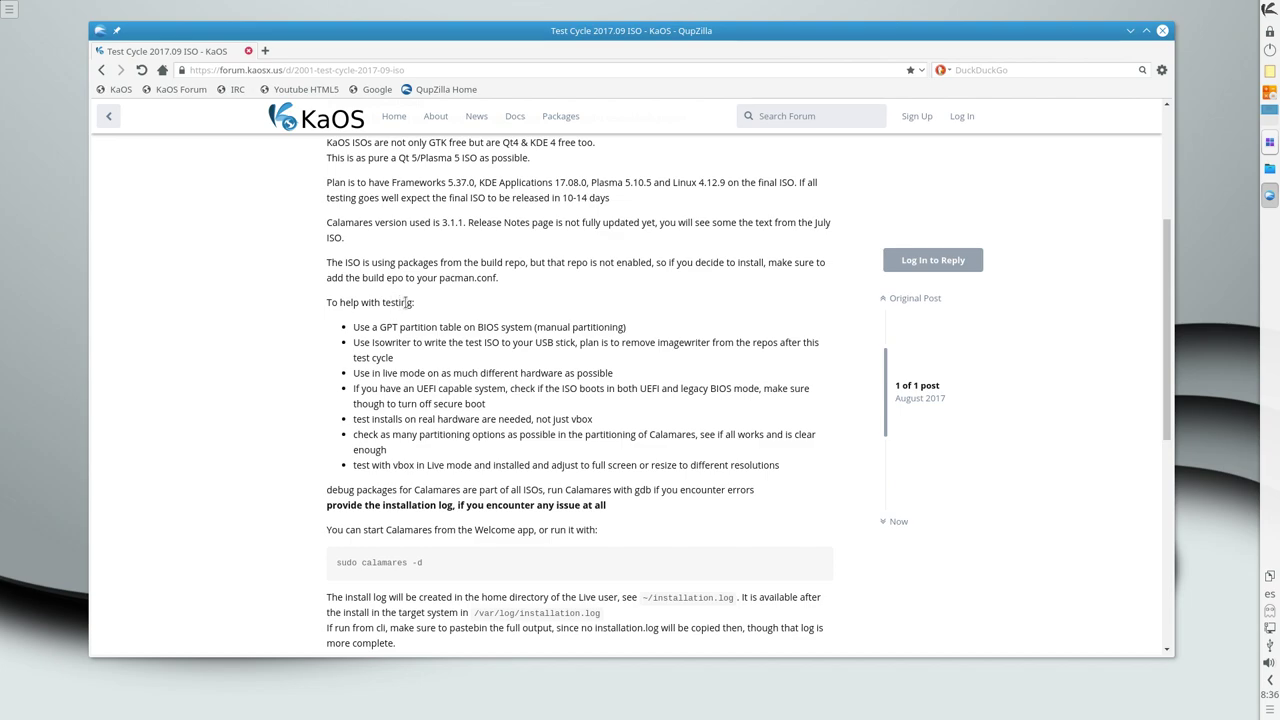
{"action": "left_click_drag", "start_coordinate": [416, 303], "coordinate": [314, 300]}
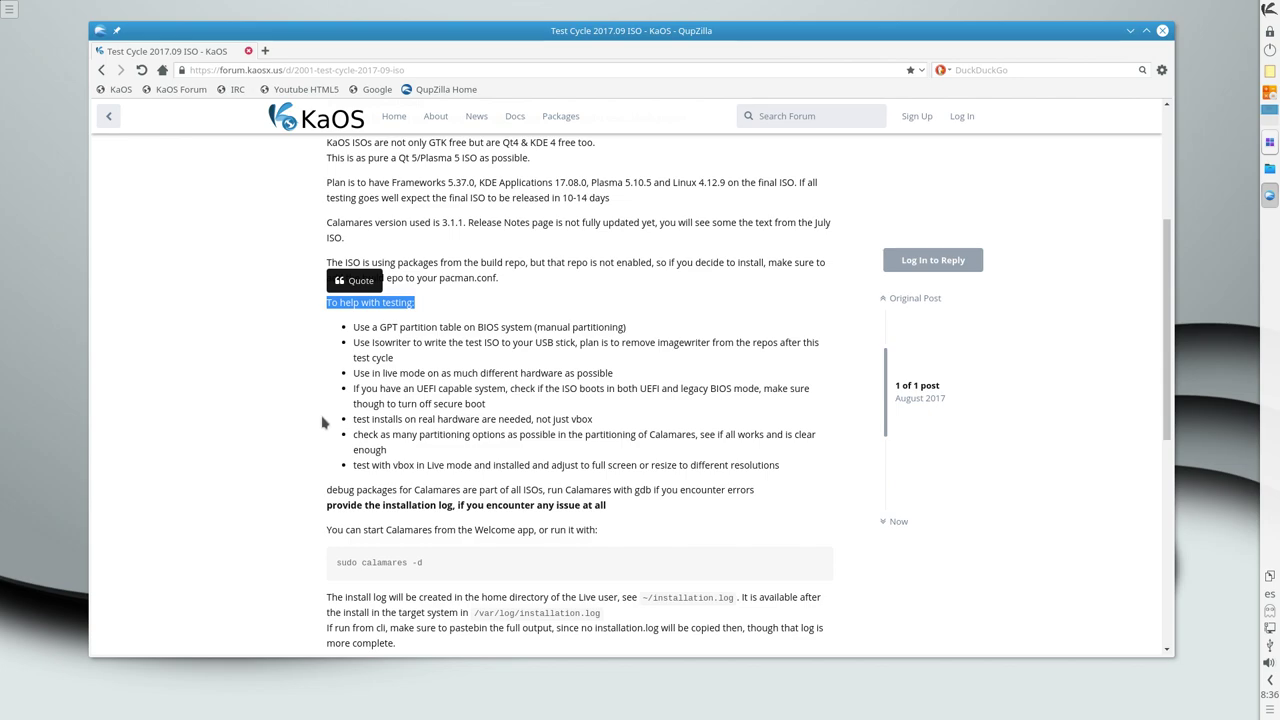
{"action": "left_click", "coordinate": [322, 421]}
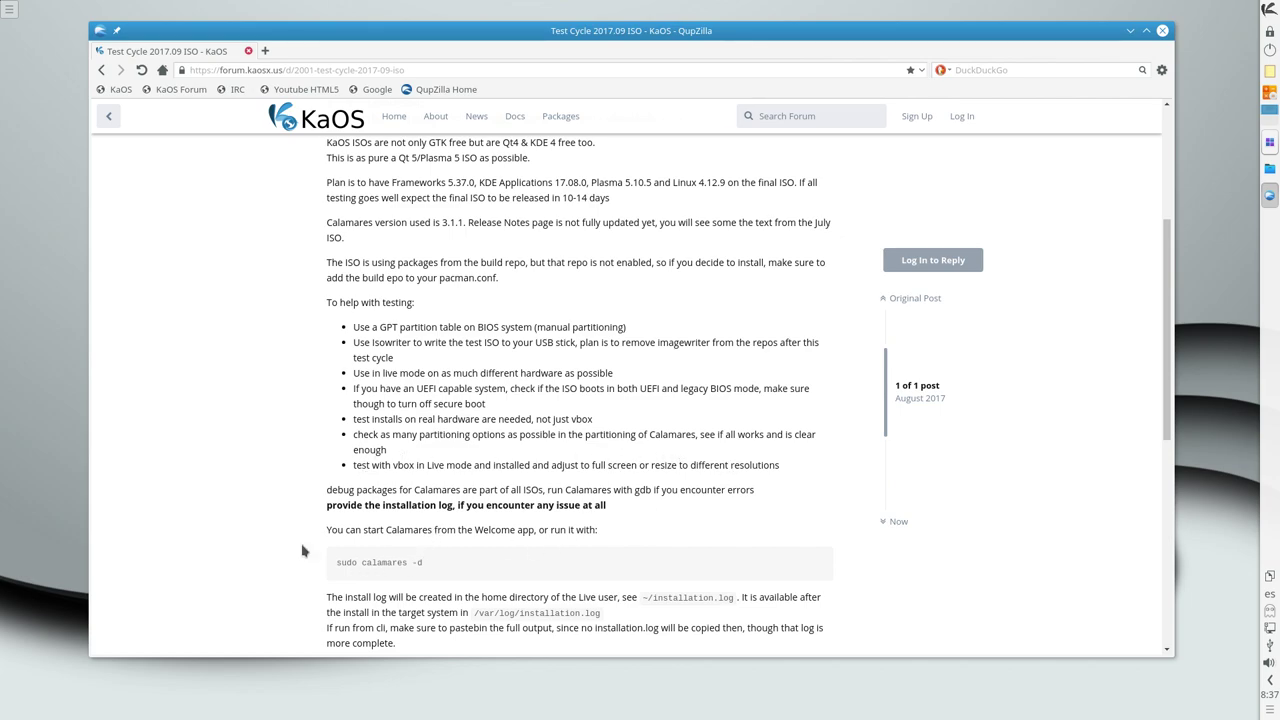
- Read the rest of the forum post, covering the installation log, download links, included software versions and known issues
{"action": "scroll", "coordinate": [434, 514], "scroll_direction": "down", "scroll_amount": 2}
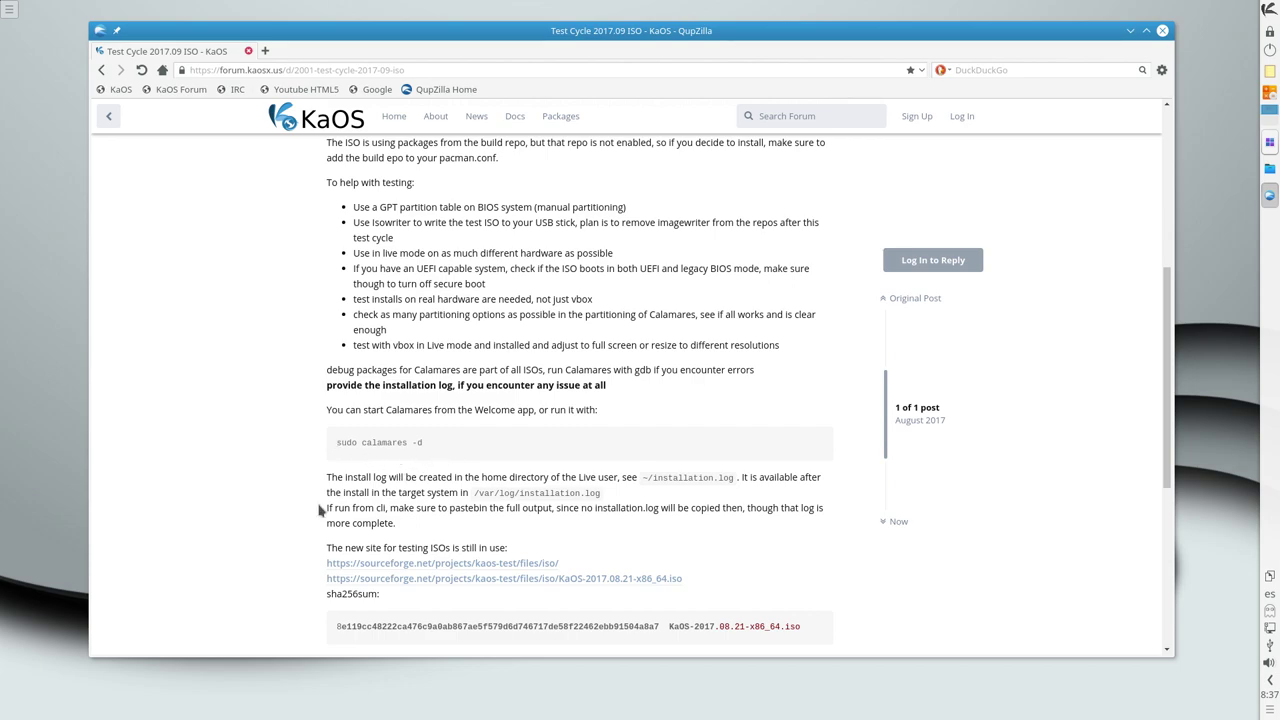
{"action": "scroll", "coordinate": [322, 508], "scroll_direction": "down", "scroll_amount": 1}
{"action": "scroll", "coordinate": [322, 510], "scroll_direction": "down", "scroll_amount": 1}
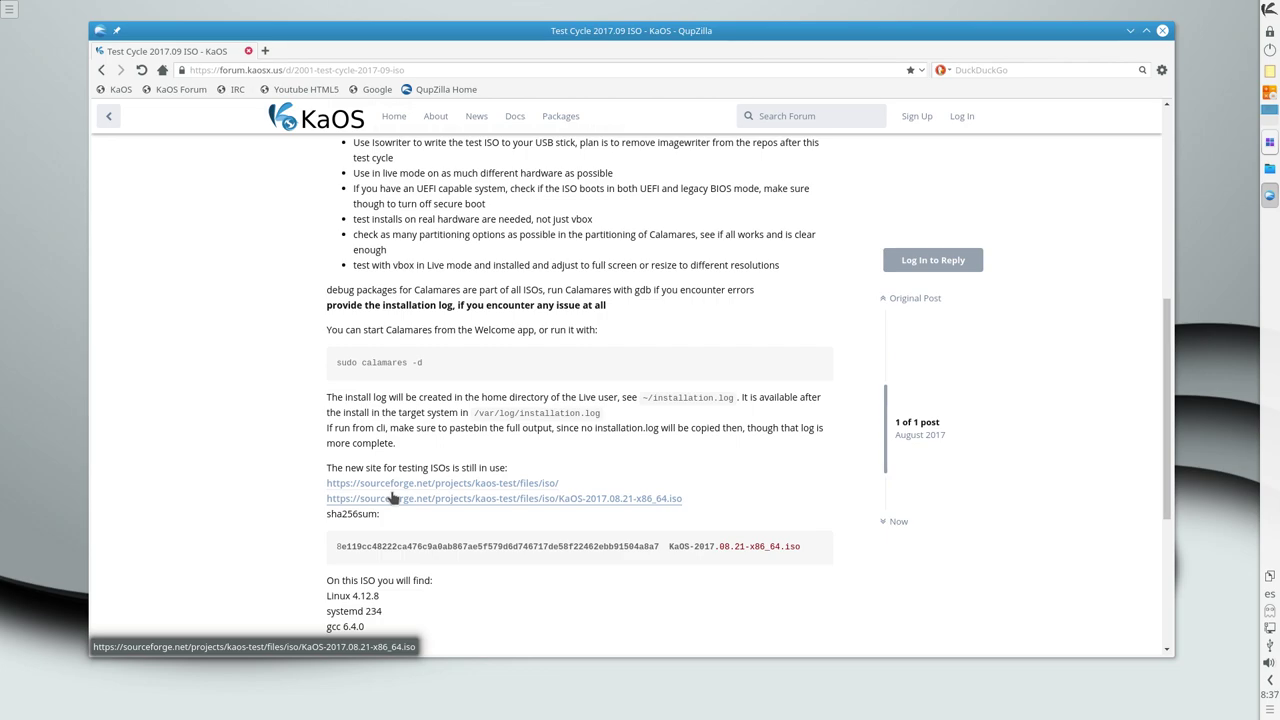
{"action": "scroll", "coordinate": [320, 496], "scroll_direction": "down", "scroll_amount": 4}
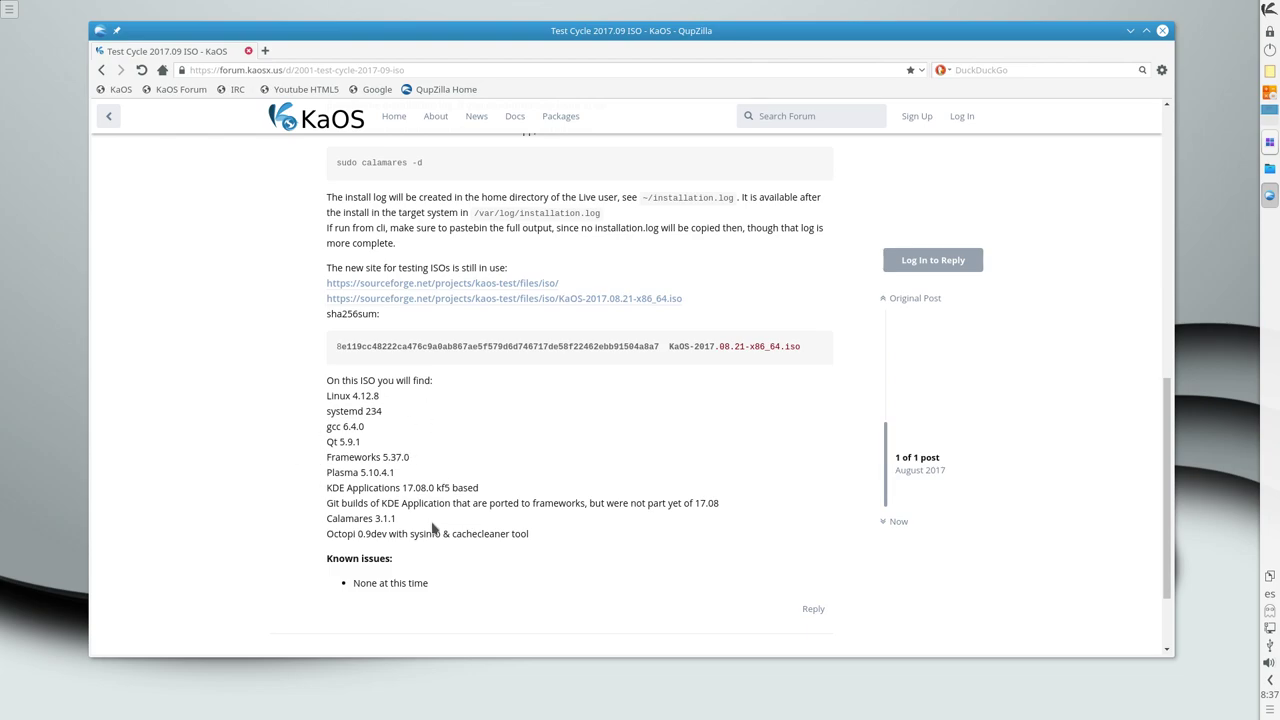
{"action": "scroll", "coordinate": [326, 521], "scroll_direction": "down", "scroll_amount": 2}
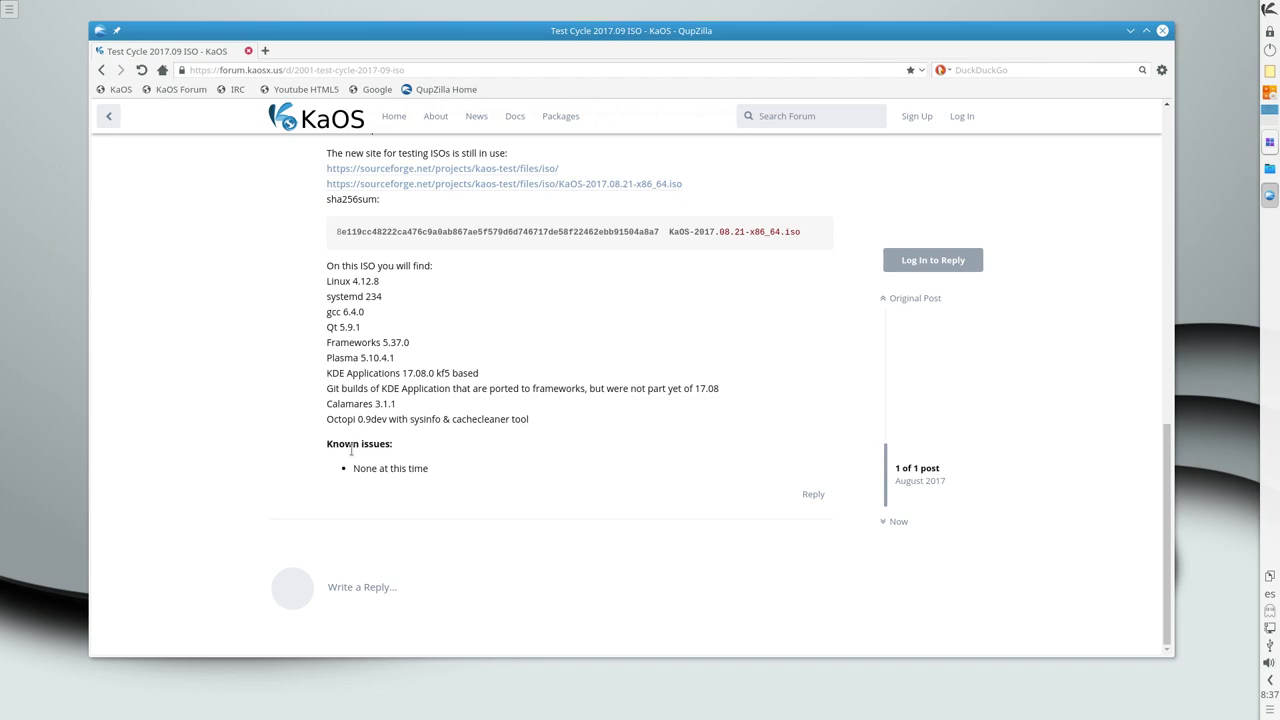
{"action": "scroll", "coordinate": [351, 451], "scroll_direction": "up", "scroll_amount": 15}
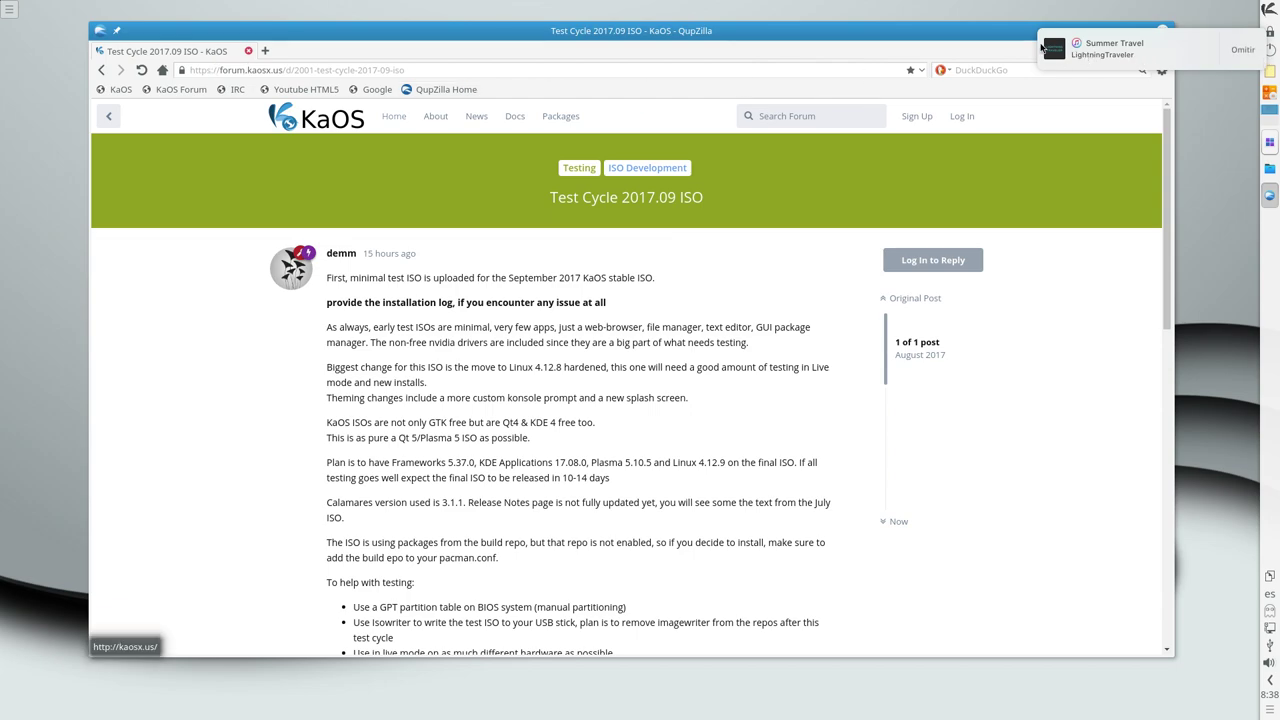
- Close the browser and check the live-session credentials in the Bienvenido window, returning to its main page
{"action": "left_click_drag", "start_coordinate": [1004, 40], "coordinate": [916, 168]}
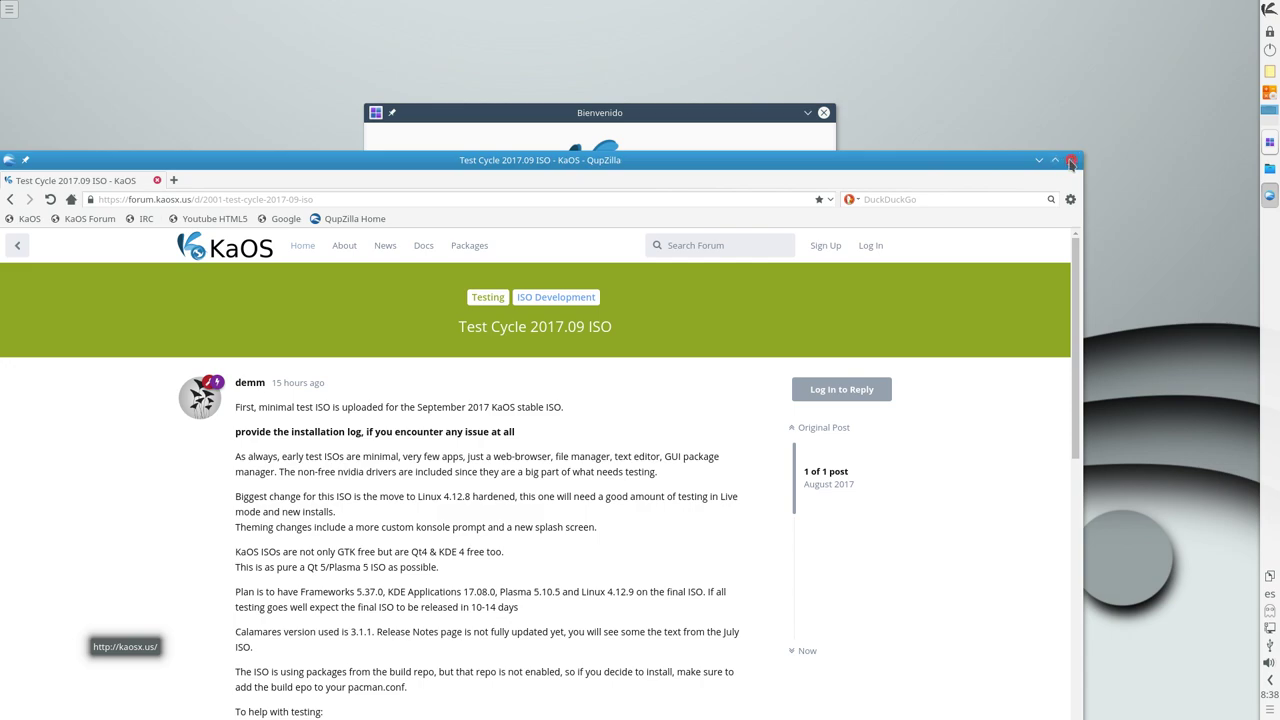
{"action": "left_click", "coordinate": [1070, 162]}
{"action": "left_click_drag", "start_coordinate": [632, 113], "coordinate": [502, 79]}
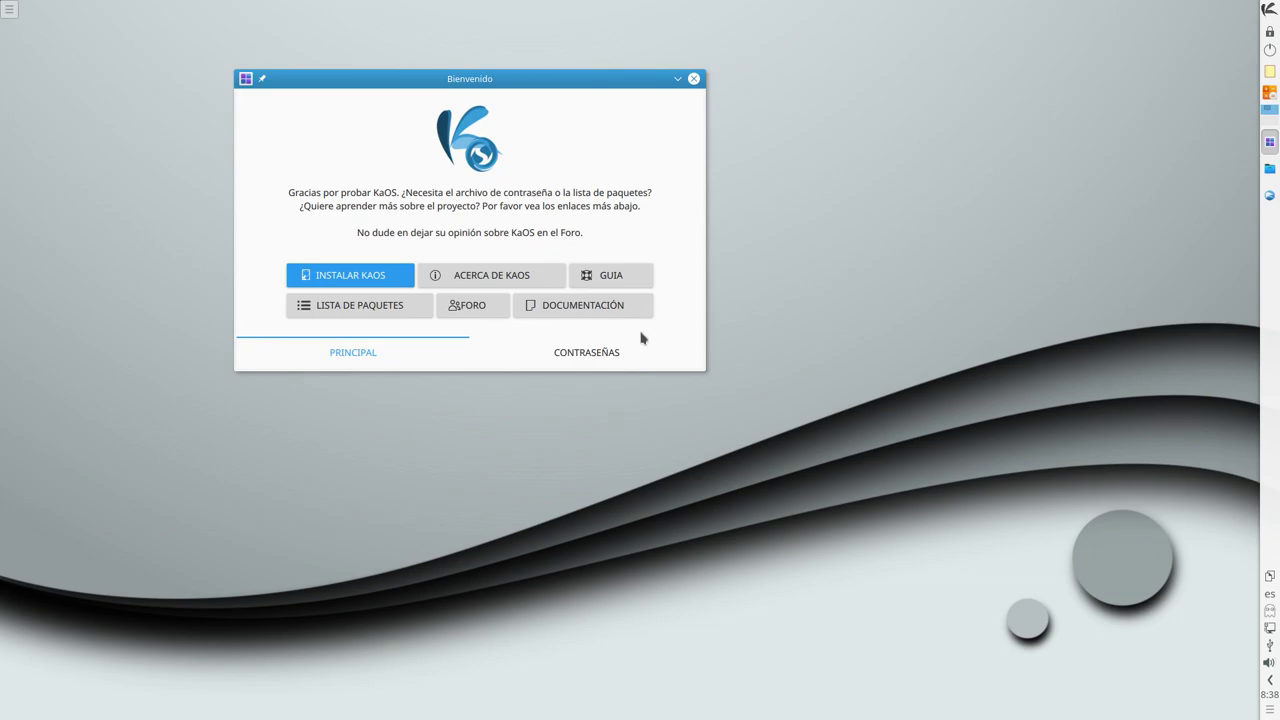
{"action": "left_click_drag", "start_coordinate": [565, 87], "coordinate": [495, 62]}
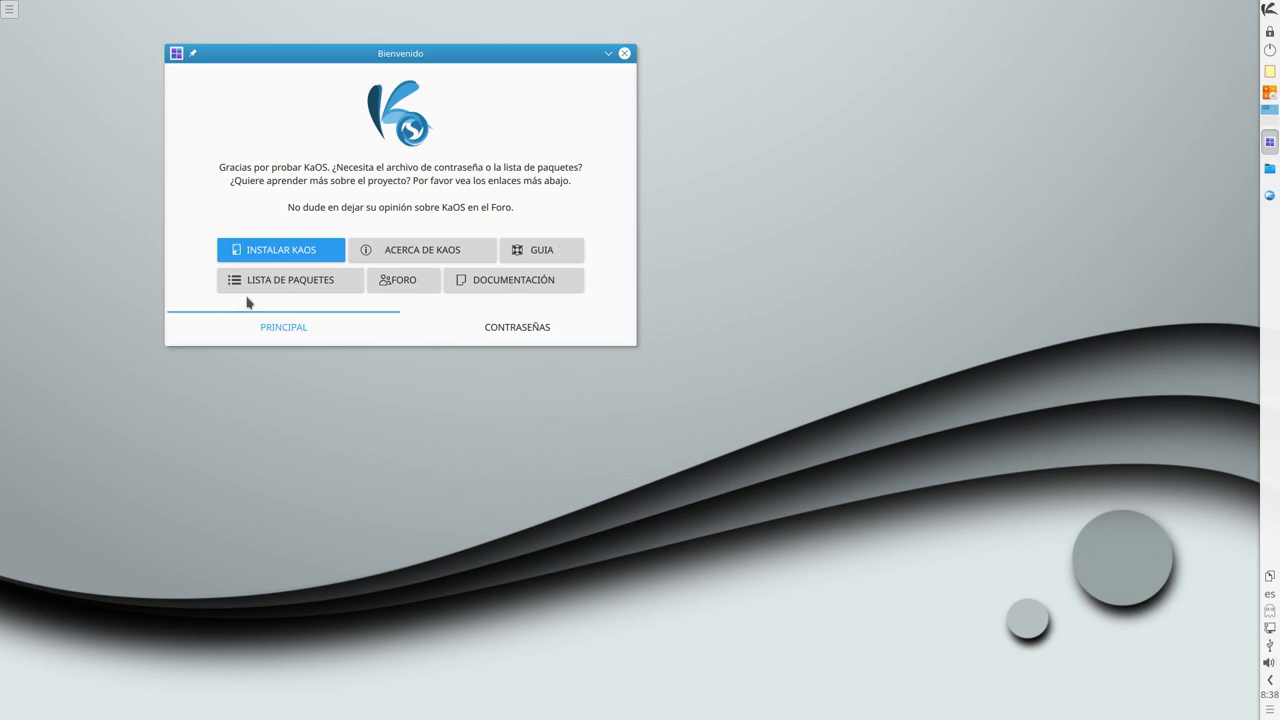
{"action": "left_click", "coordinate": [506, 327]}
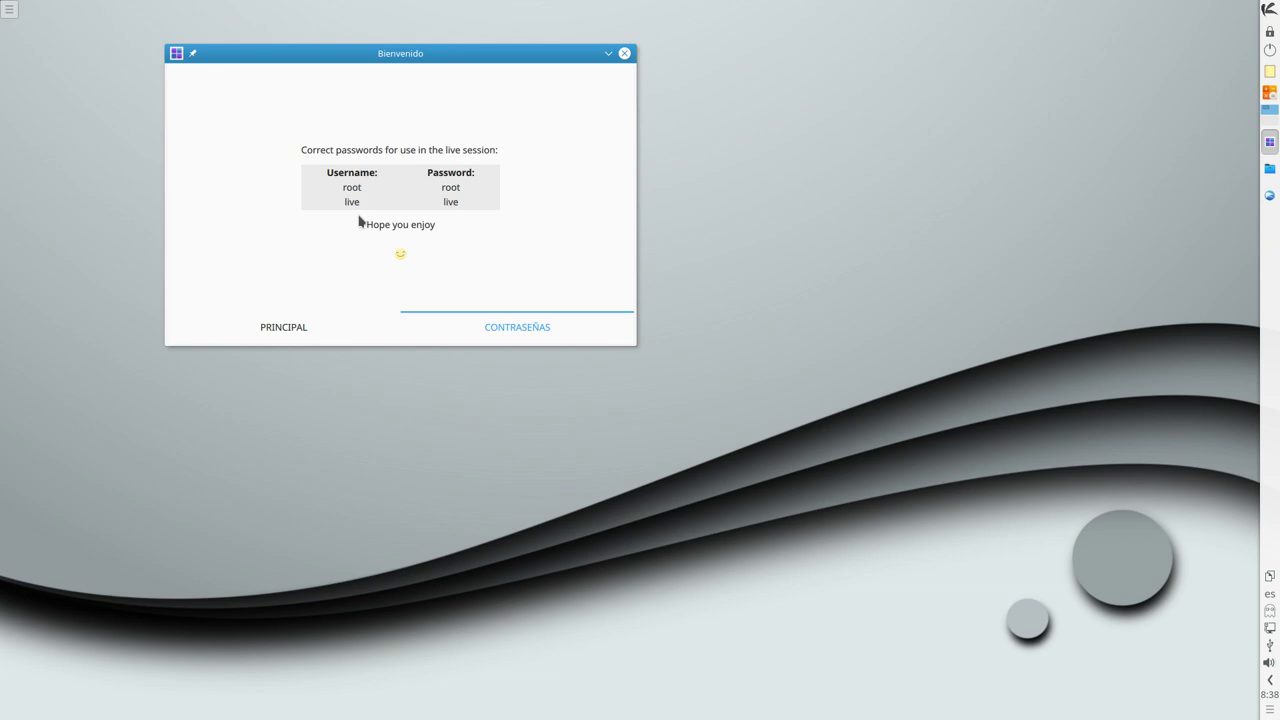
{"action": "left_click", "coordinate": [289, 326]}
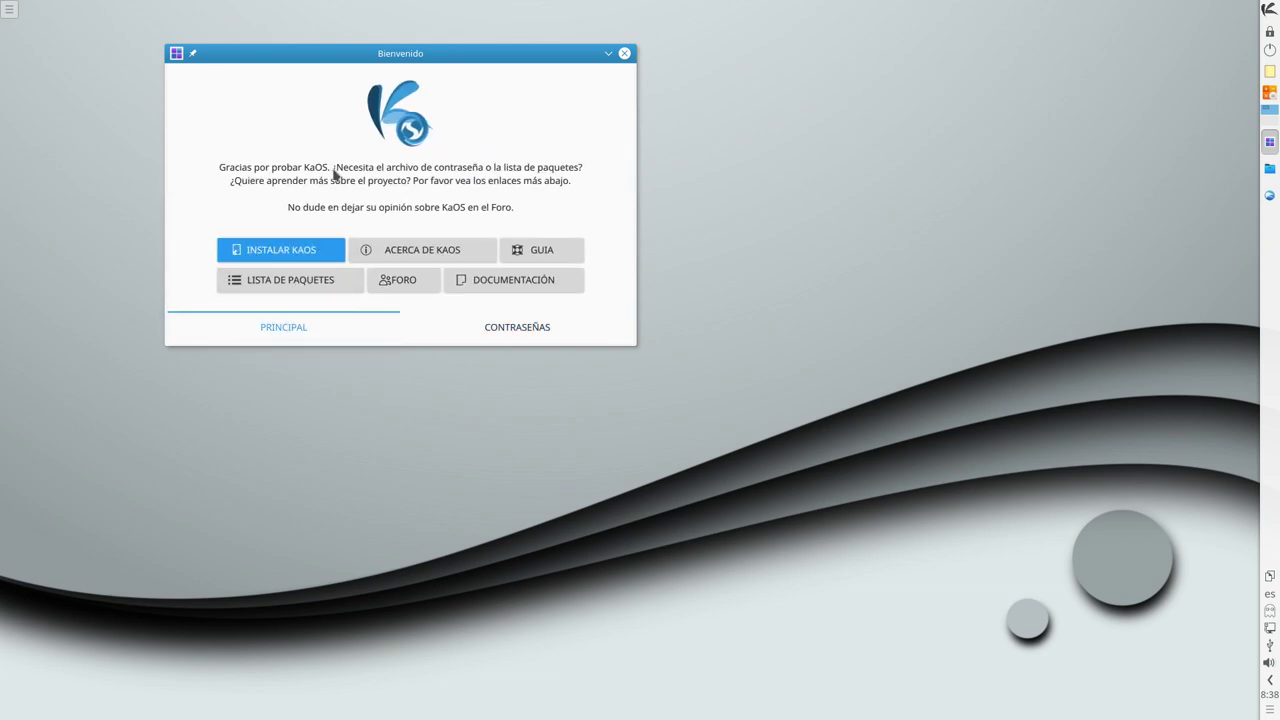
- Enlarge the package list window, look through the packages included in the ISO, and close the list
{"action": "left_click_drag", "start_coordinate": [903, 515], "coordinate": [956, 609]}
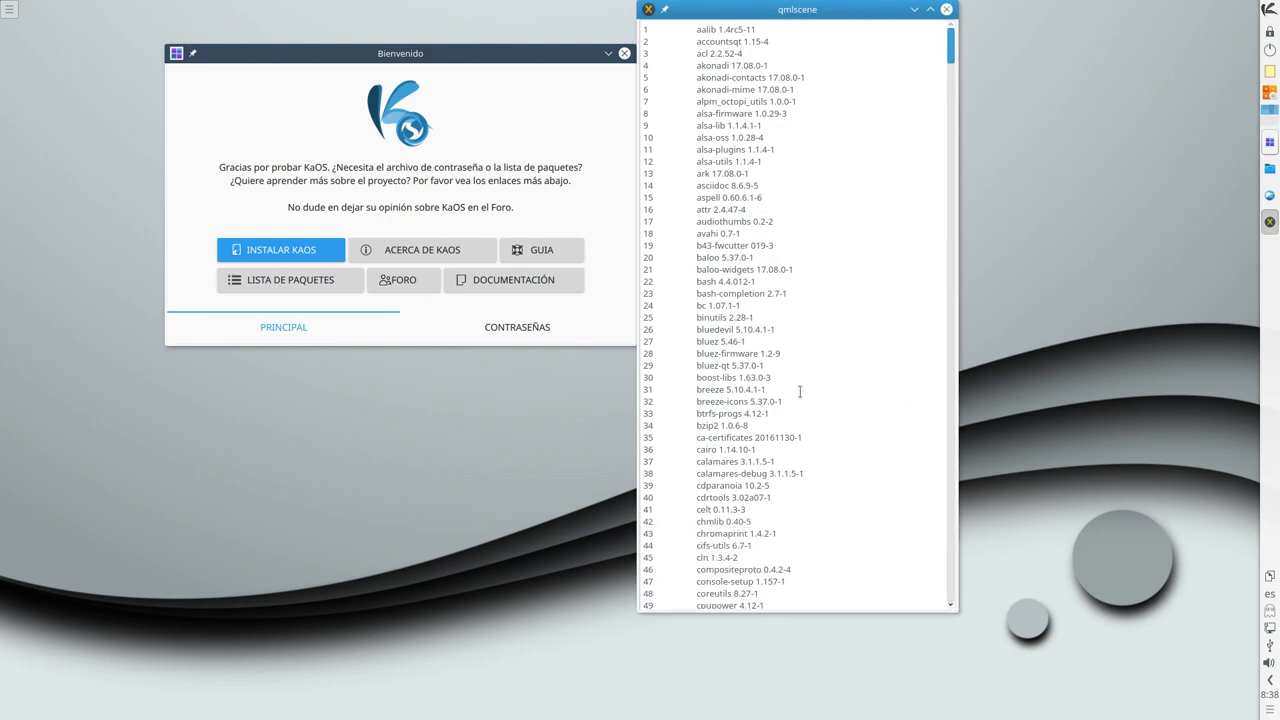
{"action": "scroll", "coordinate": [830, 240], "scroll_direction": "down", "scroll_amount": 10}
{"action": "scroll", "coordinate": [830, 240], "scroll_direction": "down", "scroll_amount": 14}
{"action": "scroll", "coordinate": [830, 240], "scroll_direction": "up", "scroll_amount": 11}
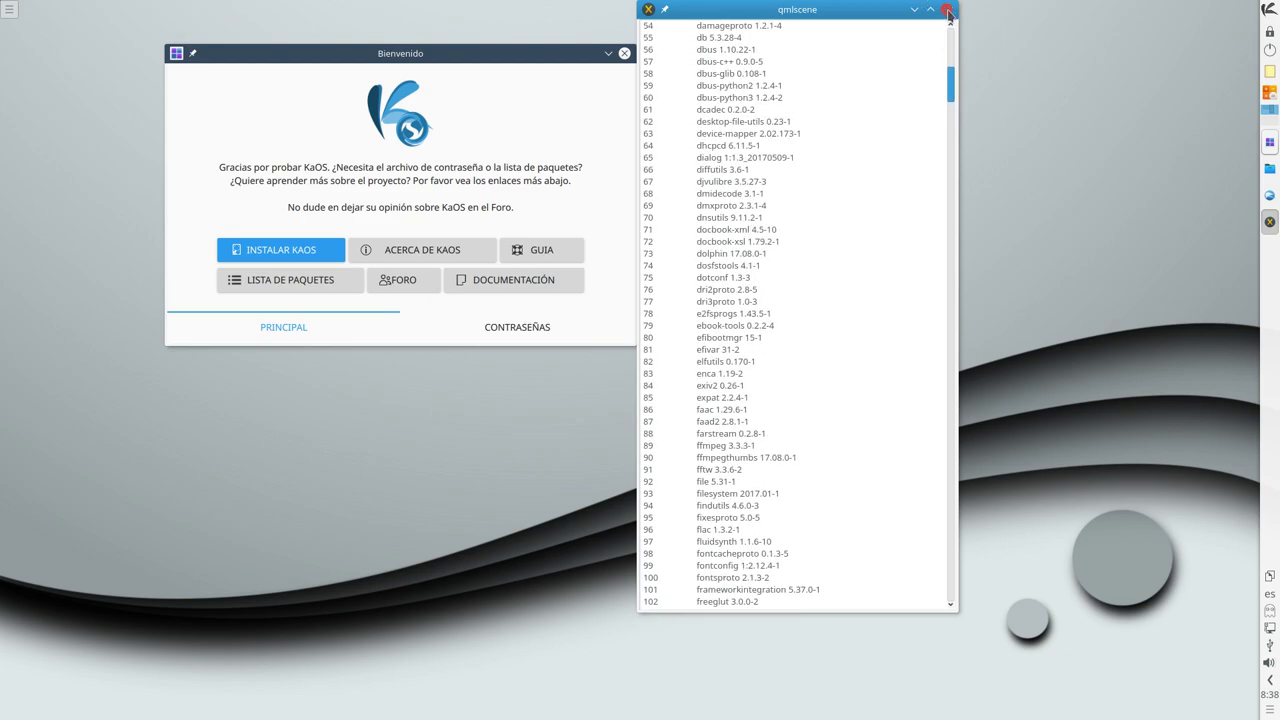
{"action": "left_click", "coordinate": [948, 12]}
{"action": "left_click_drag", "start_coordinate": [534, 52], "coordinate": [611, 54]}
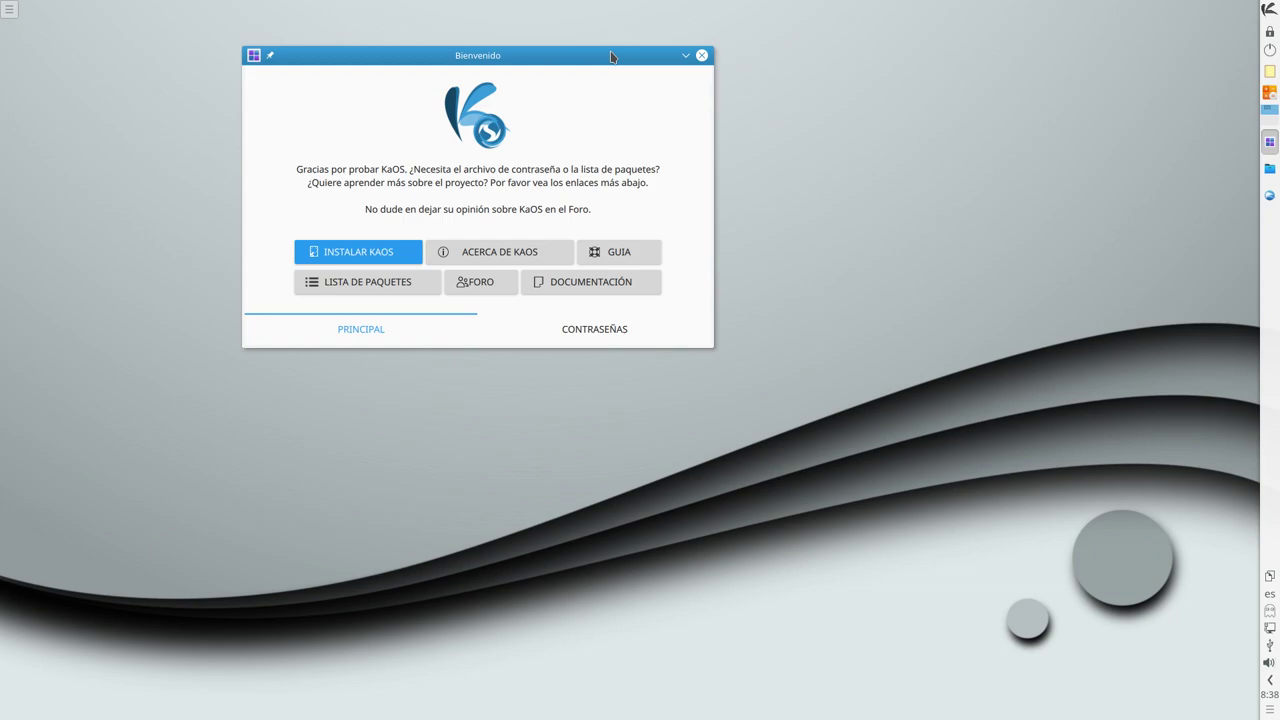
- Open the home folder in the Dolphin file manager, enlarge its window, and turn off the display of hidden files
{"action": "left_click", "coordinate": [1269, 168]}
{"action": "left_click_drag", "start_coordinate": [937, 13], "coordinate": [409, 21]}
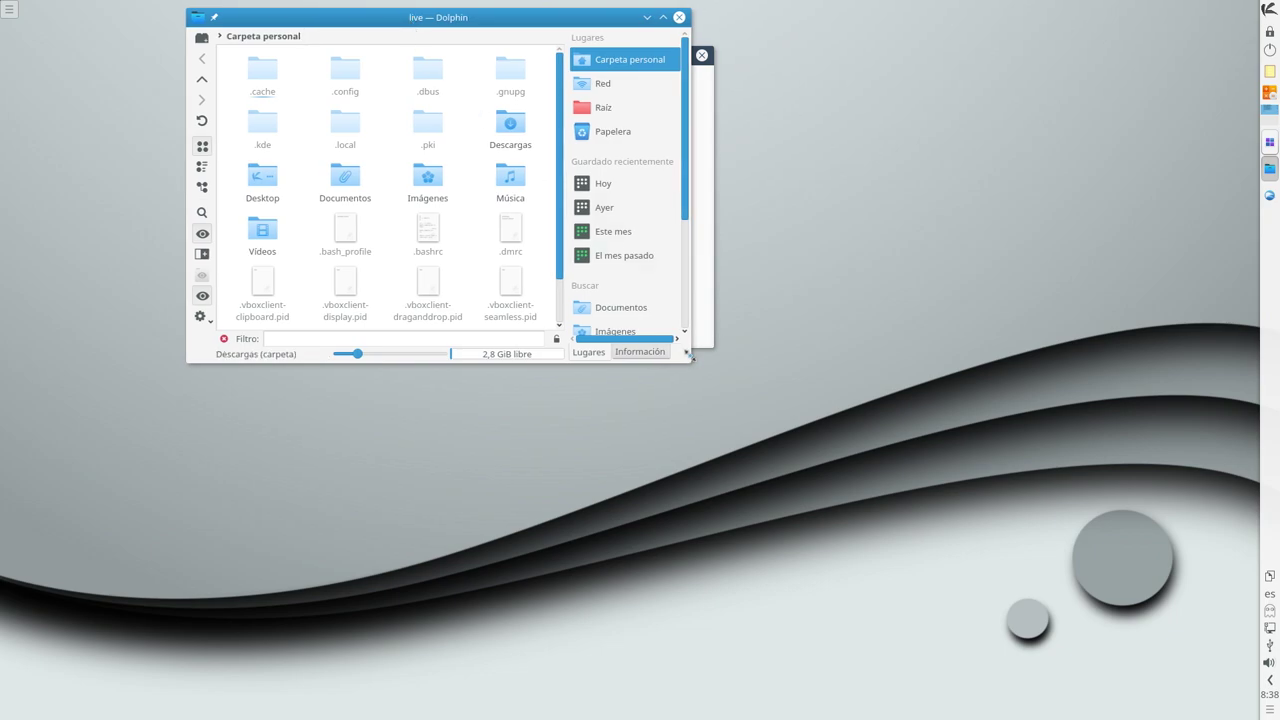
{"action": "left_click_drag", "start_coordinate": [689, 360], "coordinate": [1012, 534]}
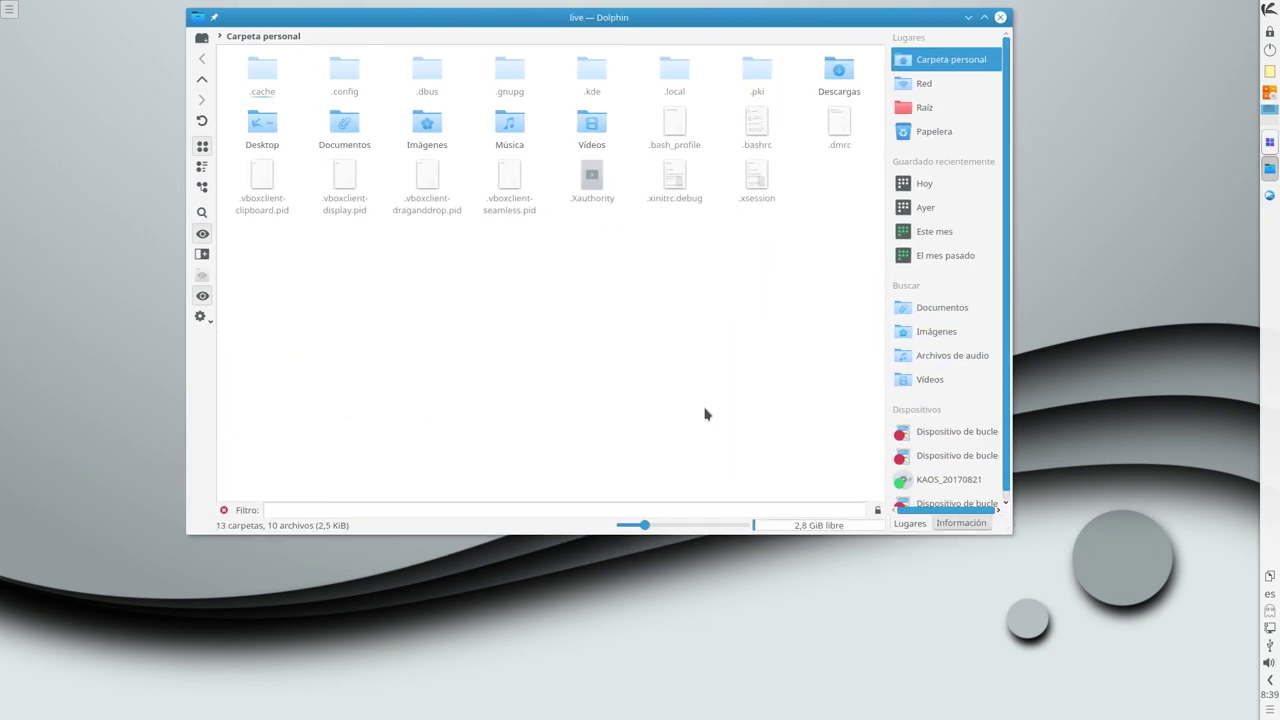
{"action": "key", "text": "ctrl+h"}
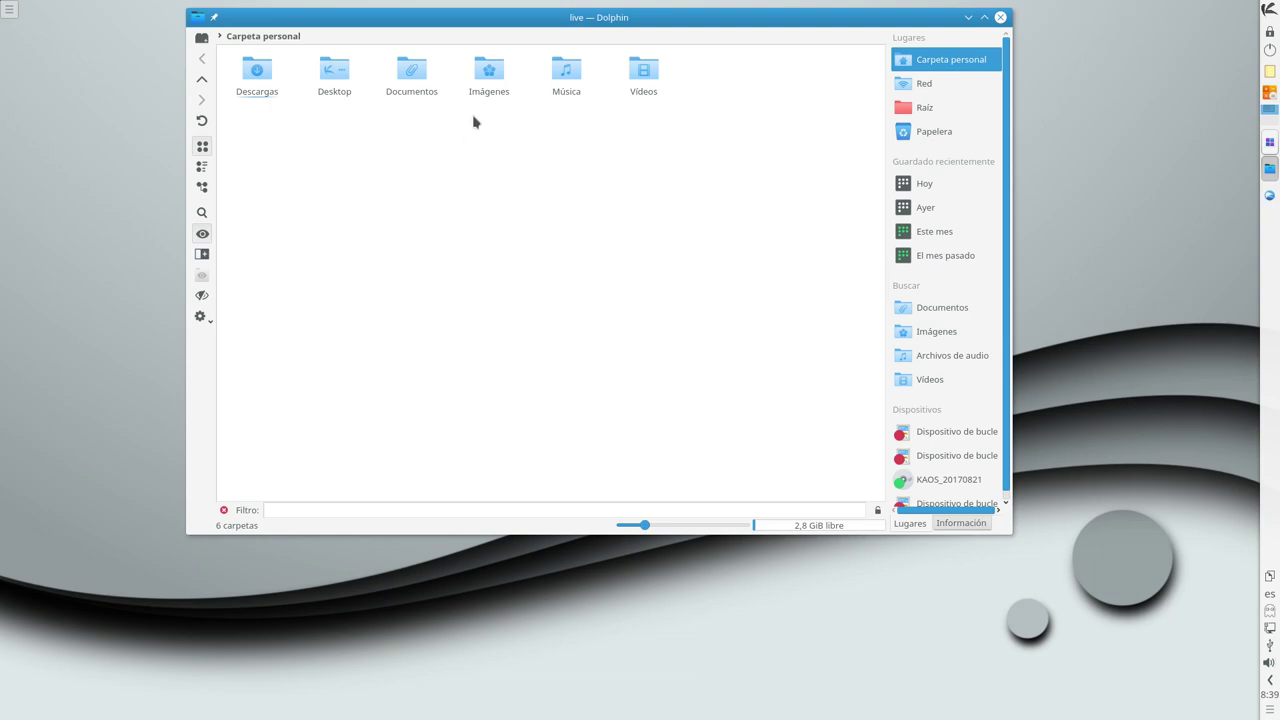
- Widen the Lugares panel and the Dolphin window so the device names fit, and close the file manager
{"action": "left_click_drag", "start_coordinate": [510, 22], "coordinate": [460, 20]}
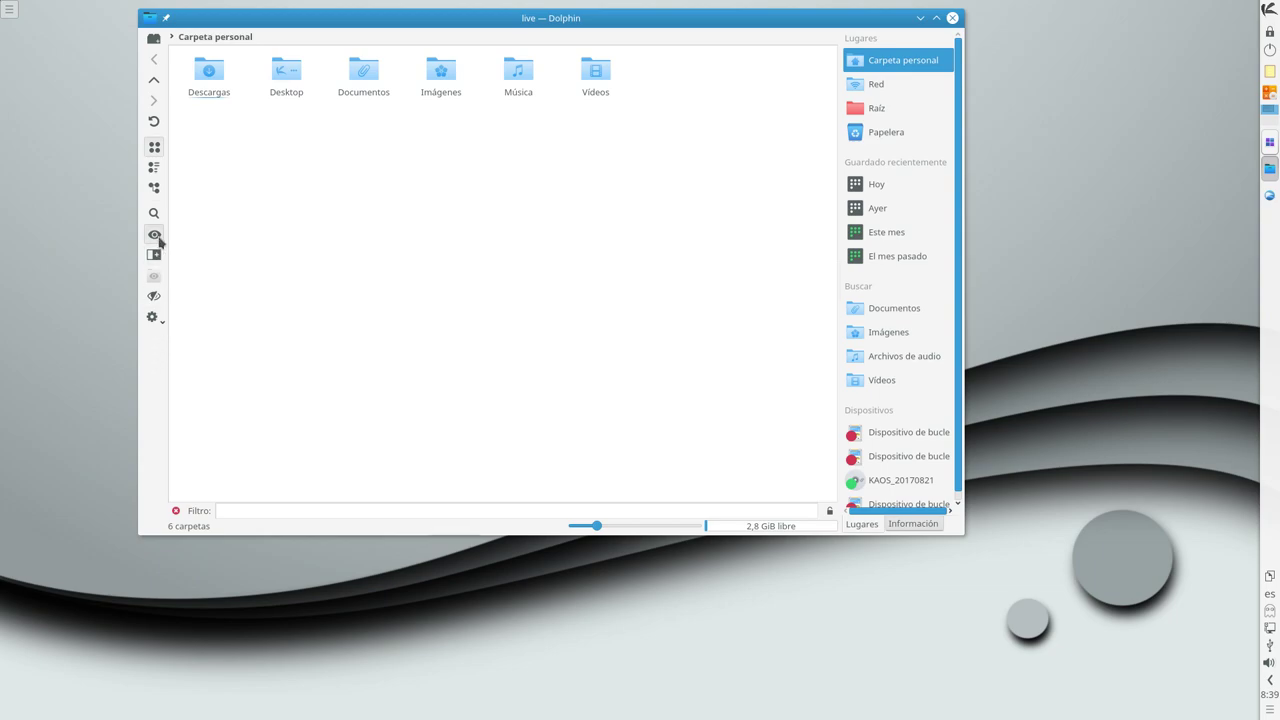
{"action": "left_click_drag", "start_coordinate": [840, 258], "coordinate": [791, 257]}
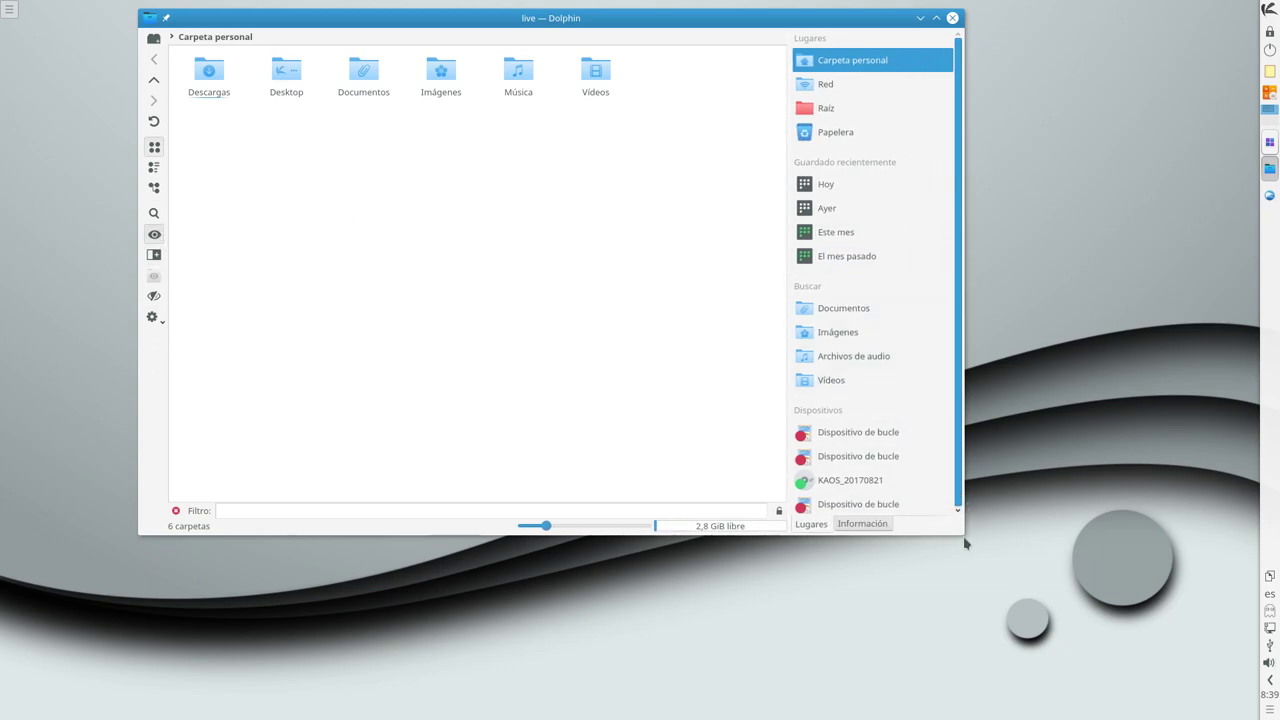
{"action": "left_click_drag", "start_coordinate": [963, 533], "coordinate": [983, 566]}
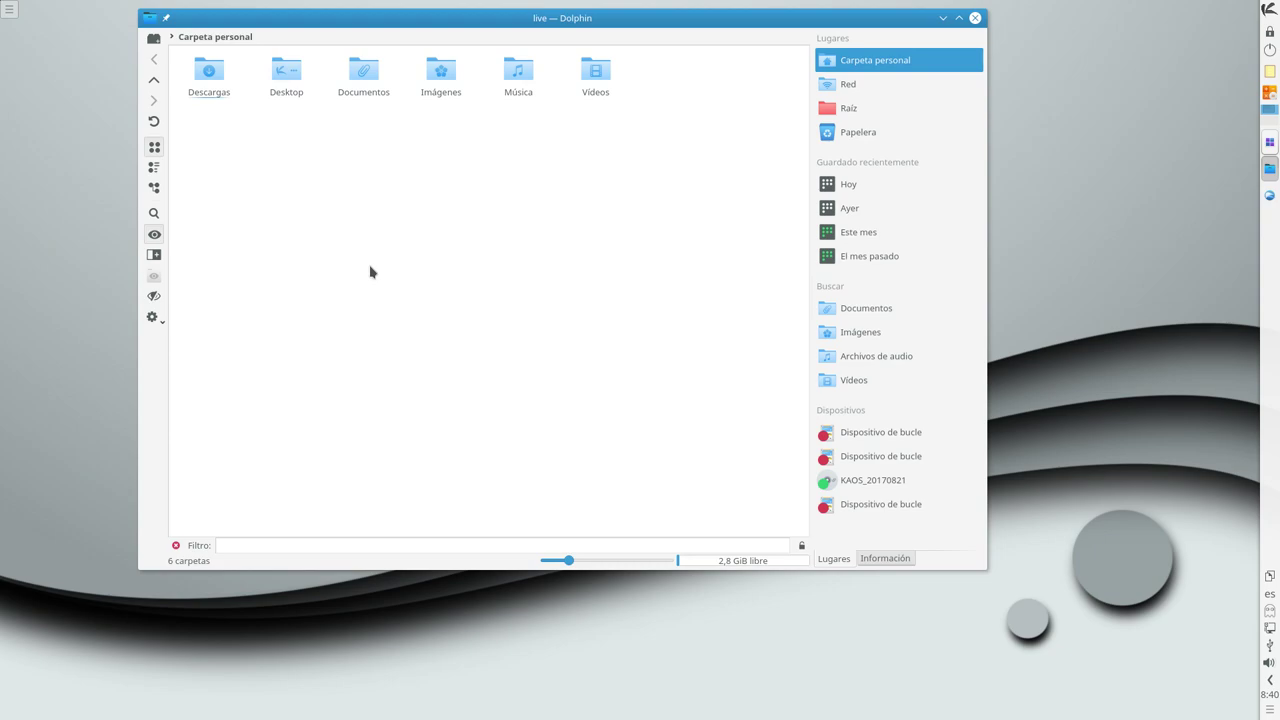
{"action": "left_click", "coordinate": [976, 19]}
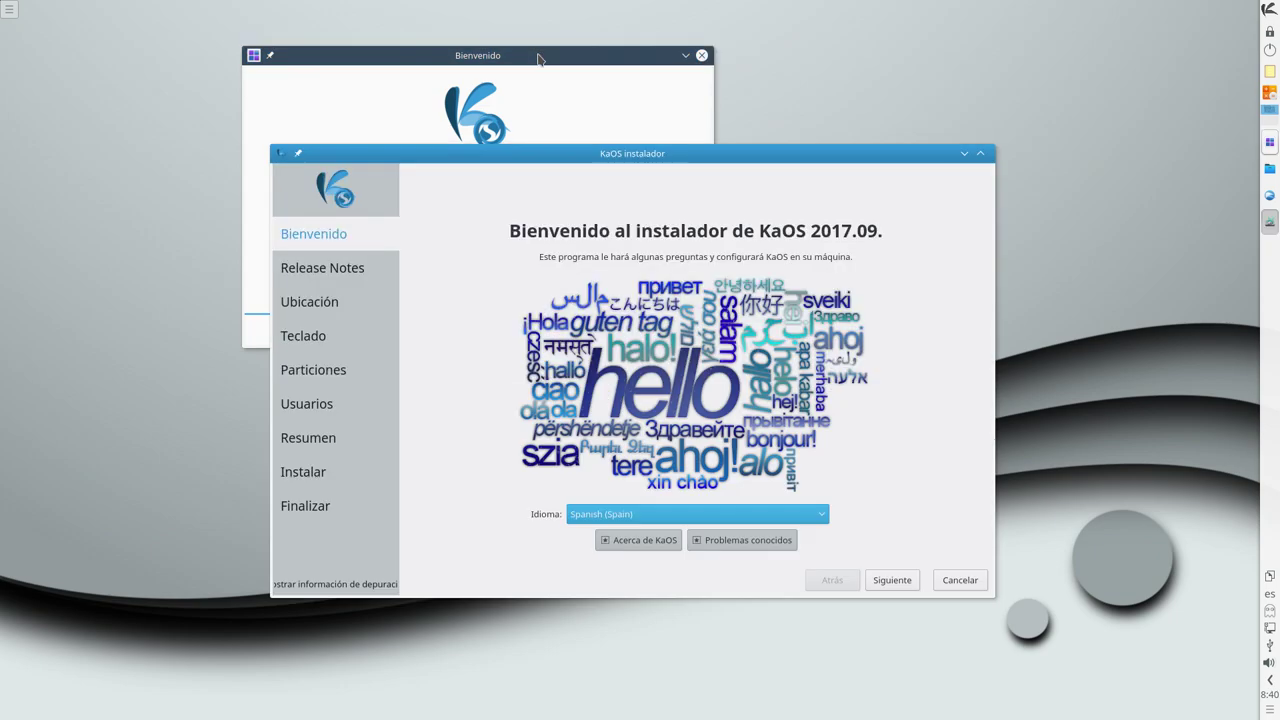
- Minimize the Bienvenido window and move the KaOS installer window higher on the desktop
{"action": "left_click", "coordinate": [686, 56]}
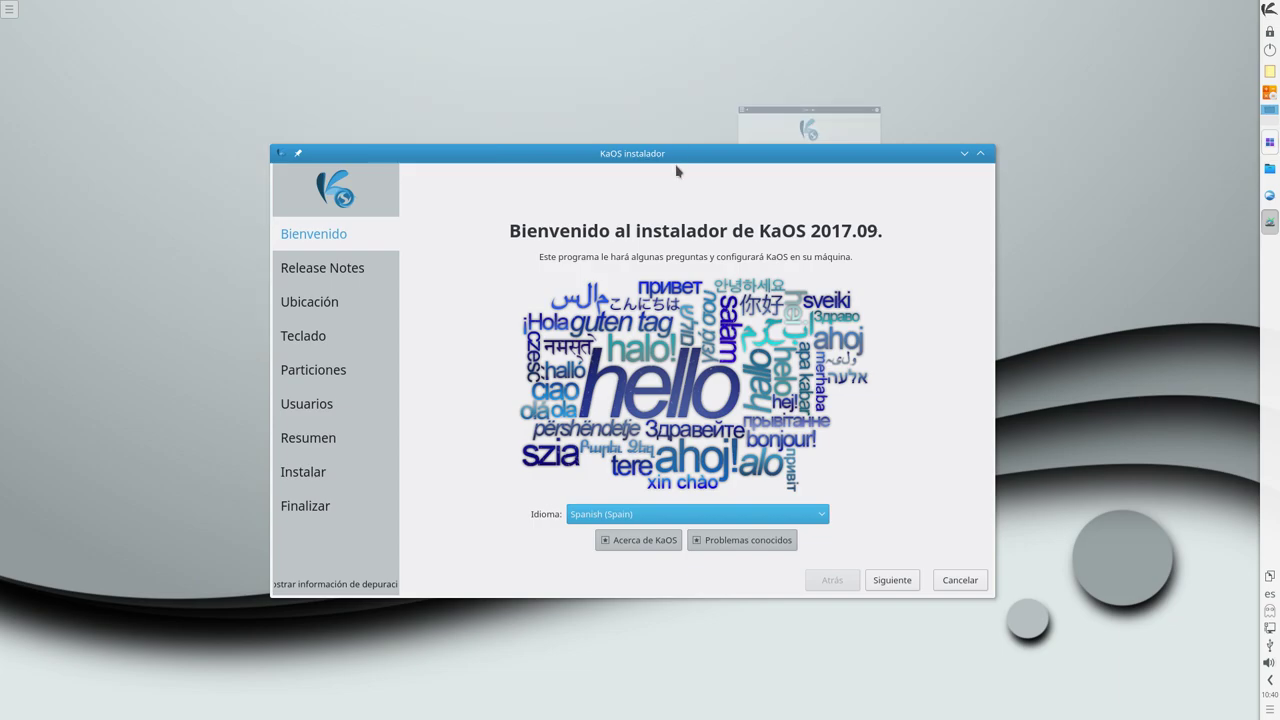
{"action": "left_click_drag", "start_coordinate": [676, 161], "coordinate": [578, 113]}
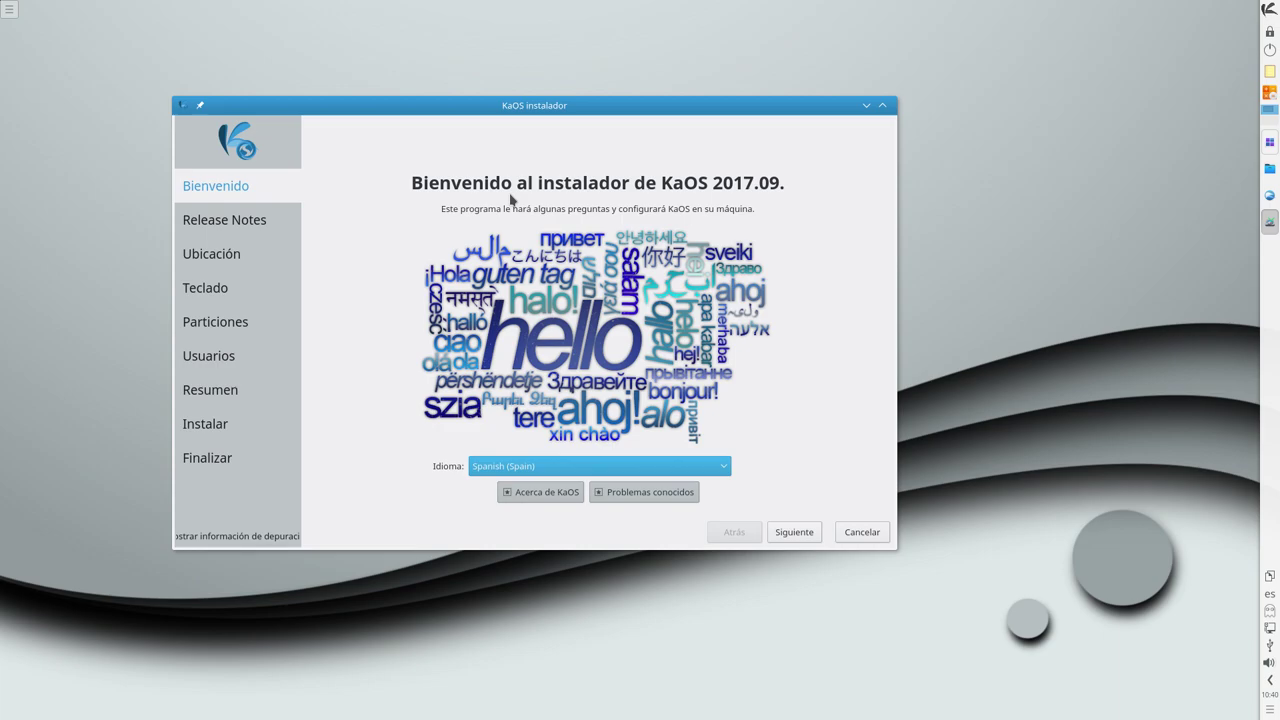
{"action": "left_click_drag", "start_coordinate": [651, 99], "coordinate": [645, 68]}
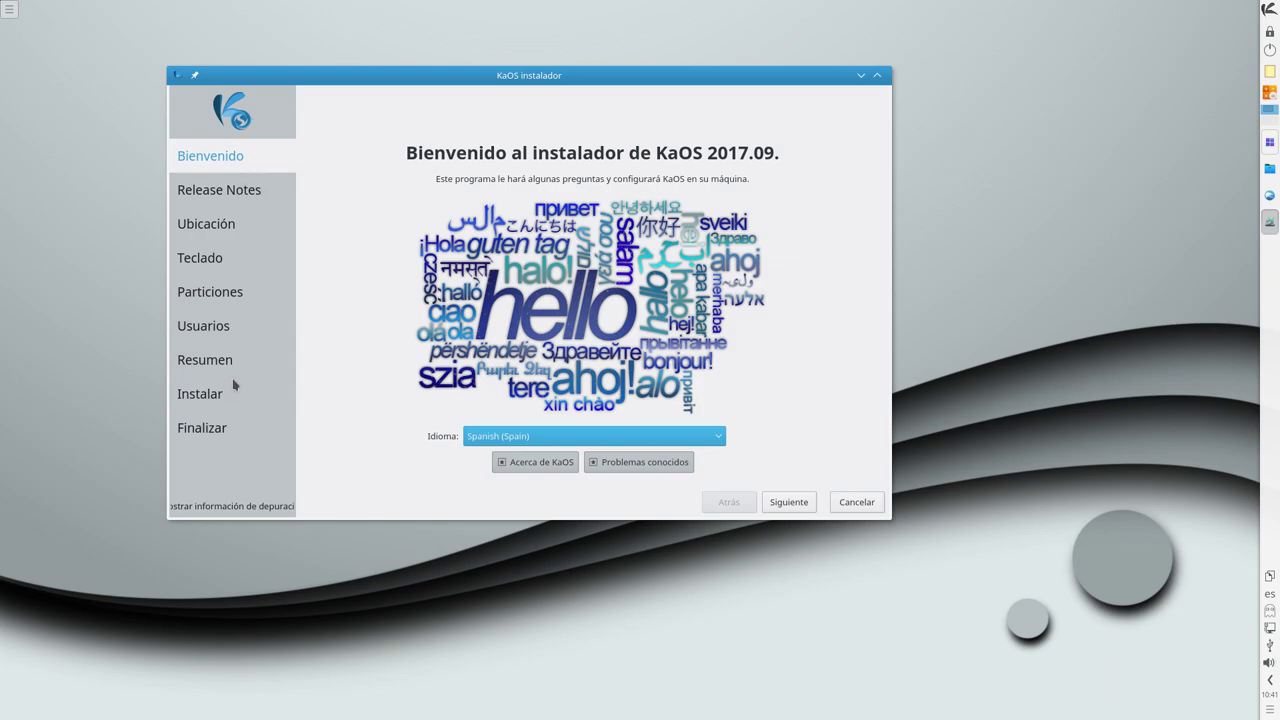
- Advance the installer to the keyboard page, keeping Spanish (Spain) as language and Europe, Madrid as location, and skimming the release notes
{"action": "left_click", "coordinate": [790, 503]}
{"action": "left_click_drag", "start_coordinate": [878, 182], "coordinate": [876, 486]}
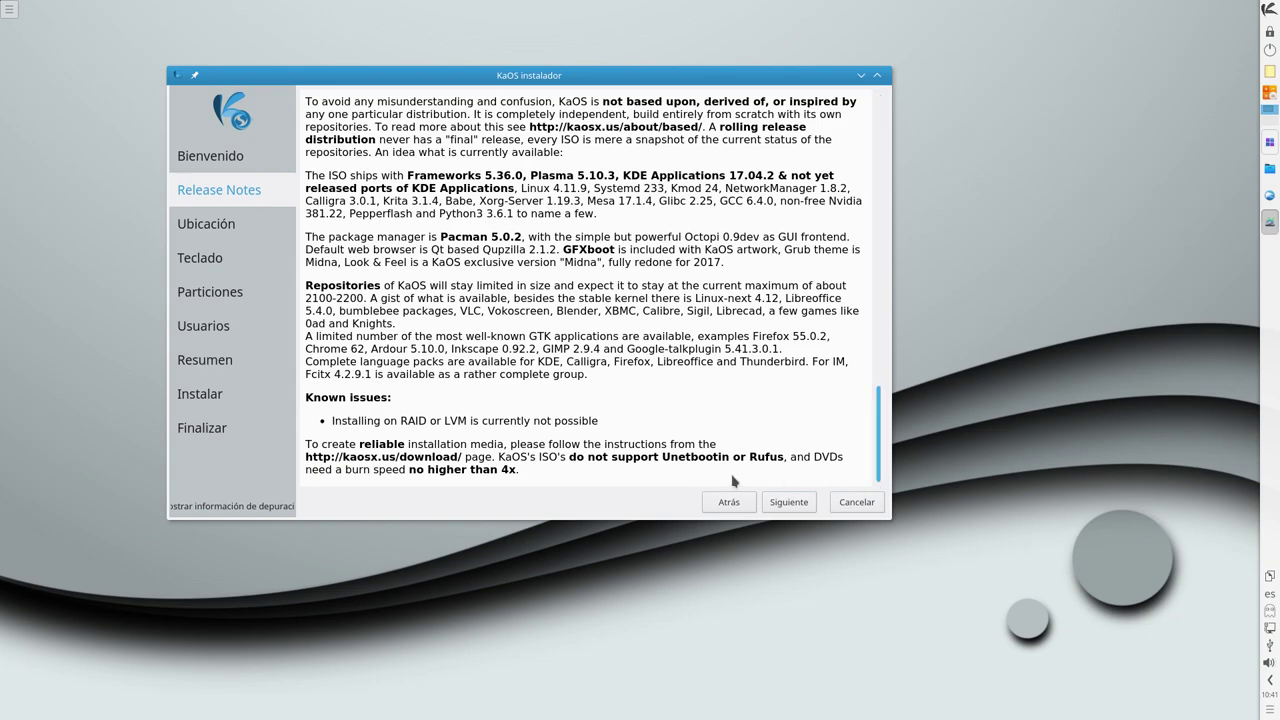
{"action": "left_click", "coordinate": [790, 504]}
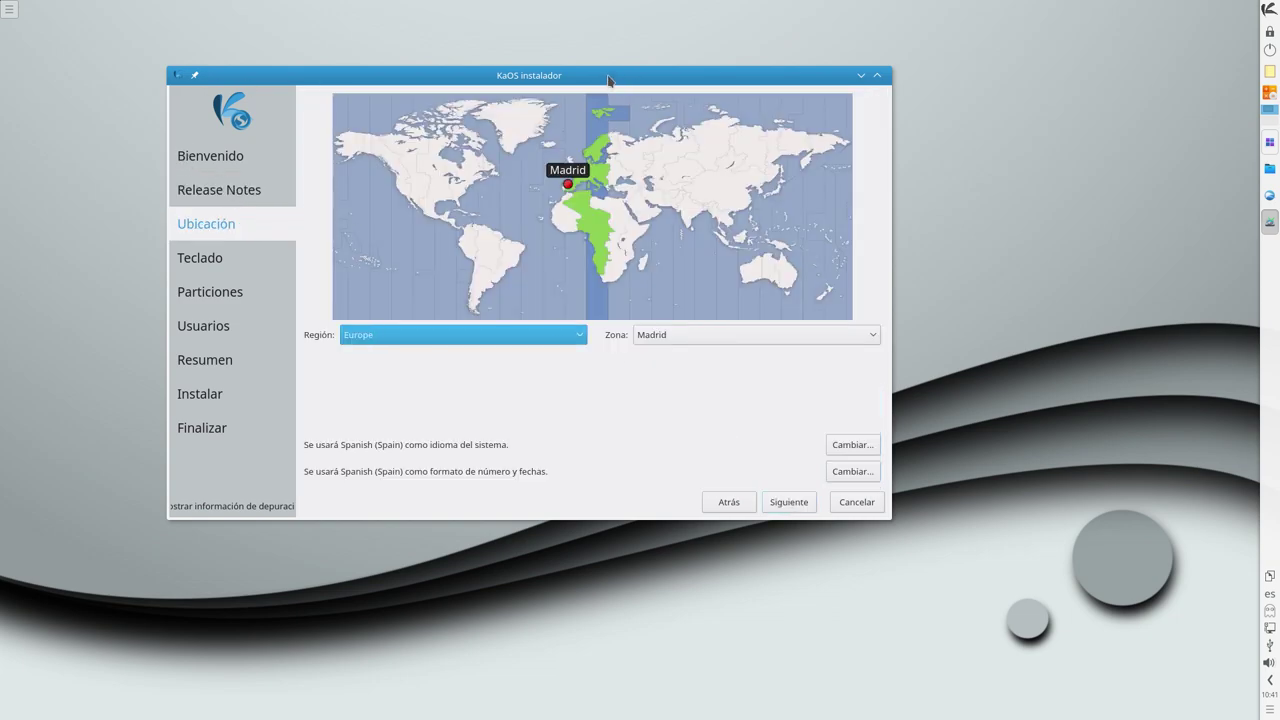
{"action": "left_click_drag", "start_coordinate": [608, 80], "coordinate": [606, 62]}
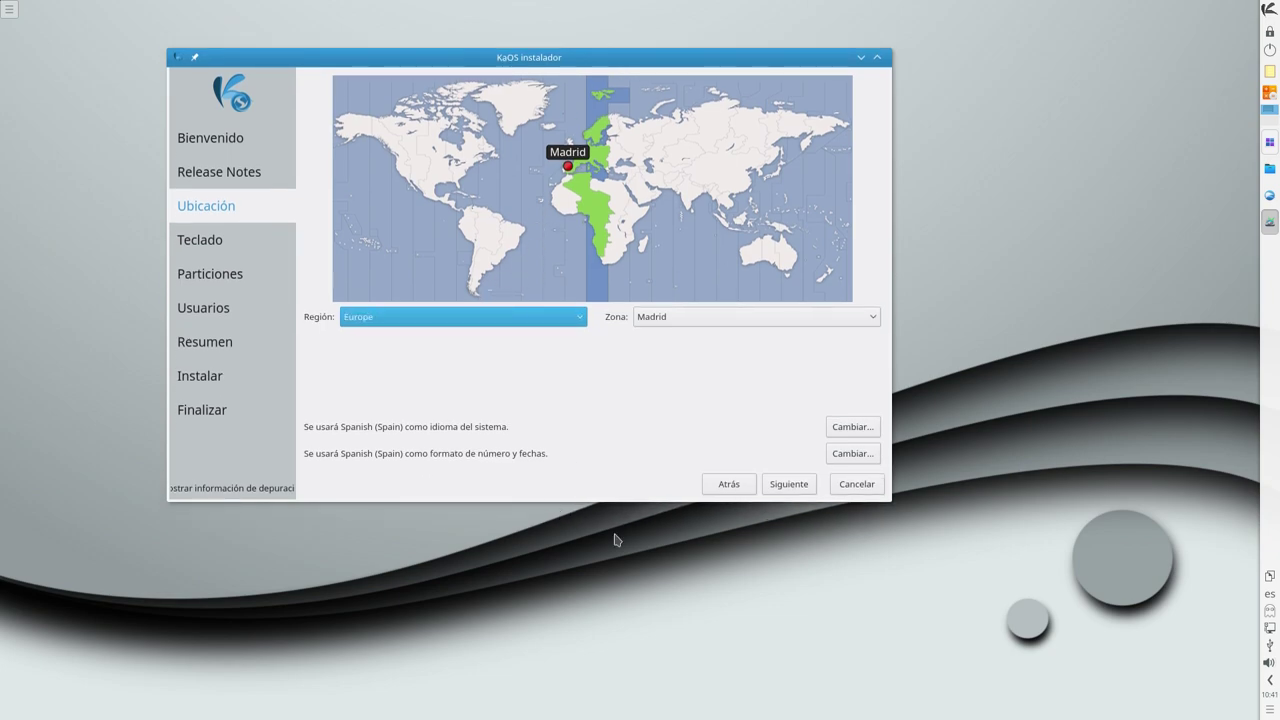
{"action": "left_click", "coordinate": [791, 488]}
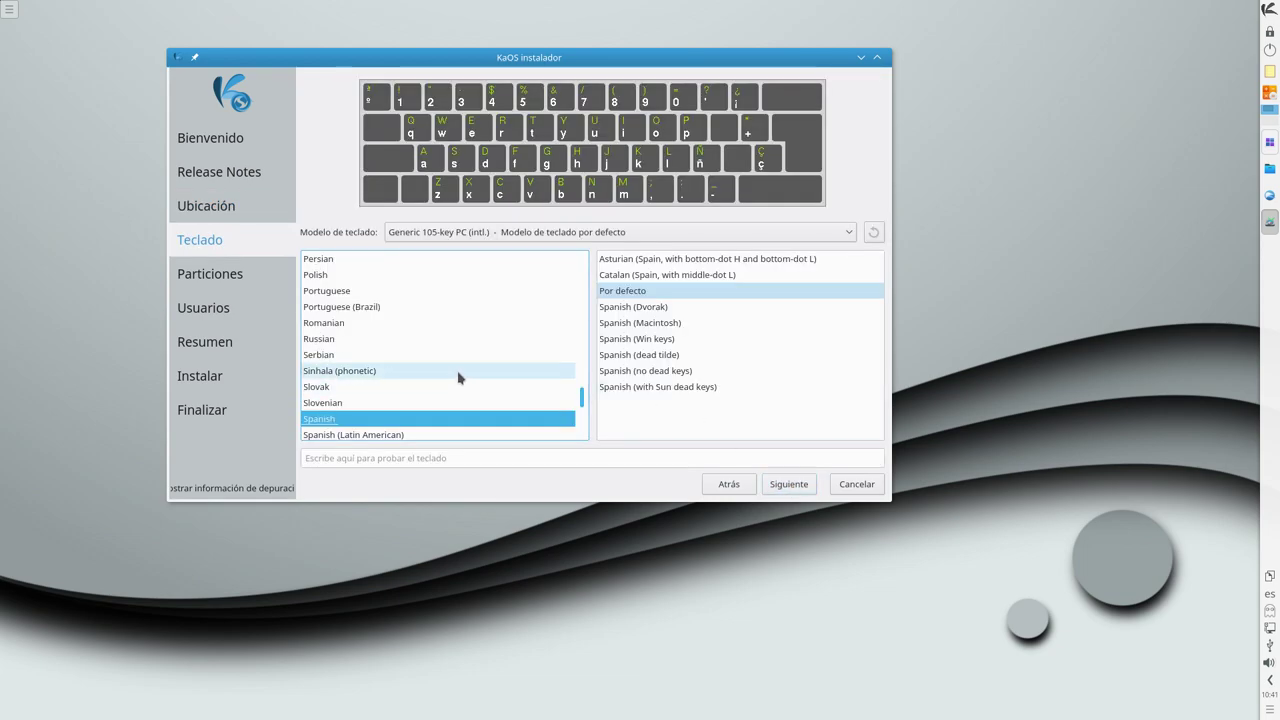
- Test the Spanish keyboard layout by entering ñ in the test field, and continue to the partitions page
{"action": "left_click", "coordinate": [448, 458]}
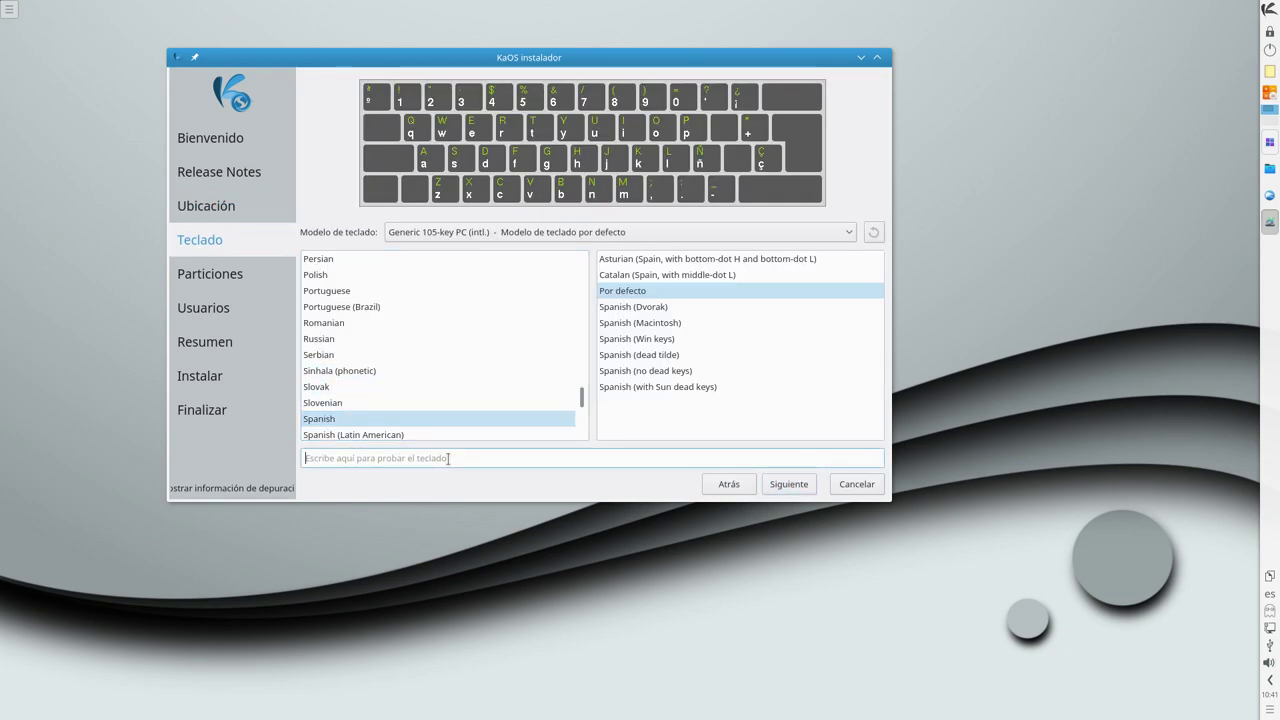
{"action": "type", "text": "ñññññ"}
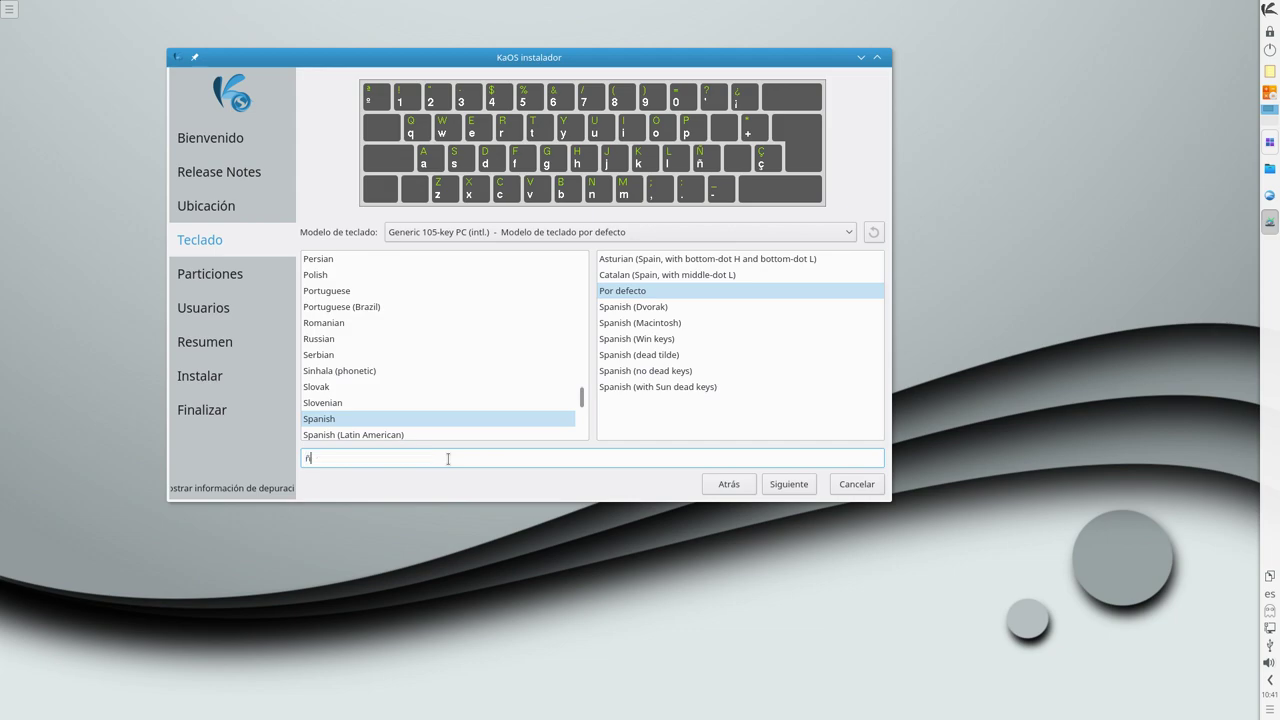
{"action": "left_click", "coordinate": [788, 484]}
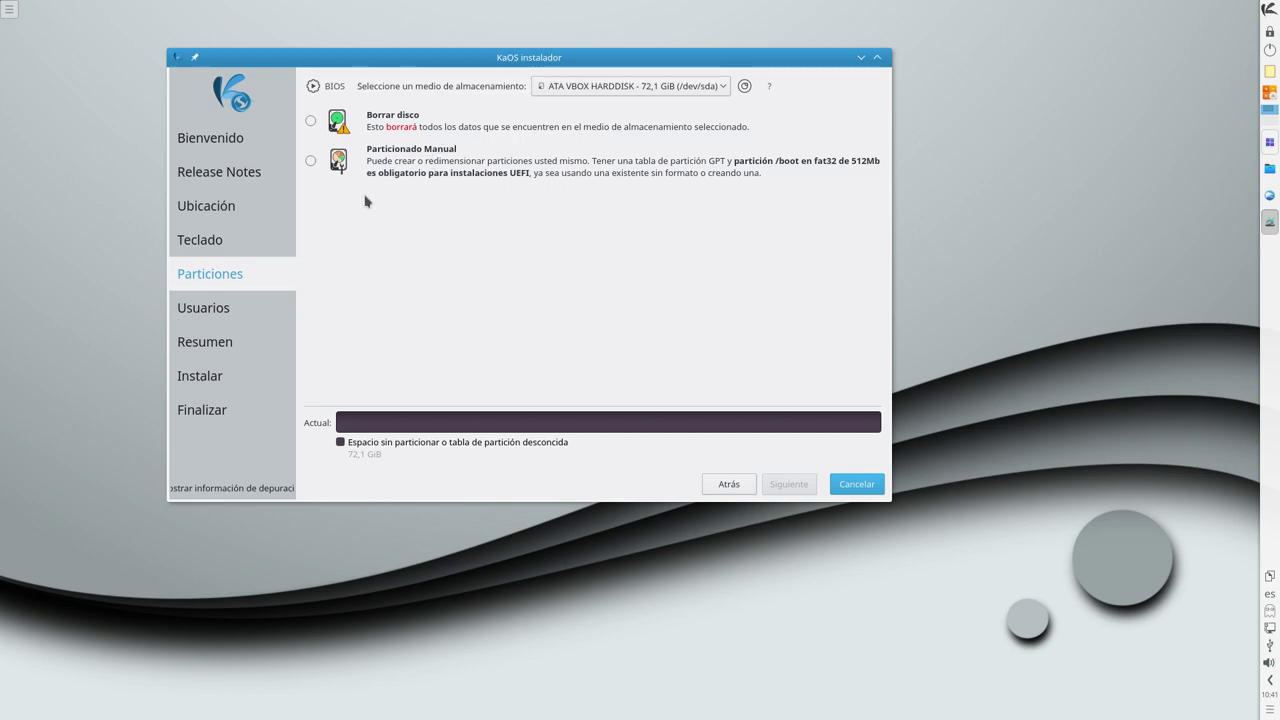
- Choose manual partitioning and create a new Master Boot Record (MBR) partition table on the ATA VBOX HARDDISK
{"action": "left_click", "coordinate": [316, 167]}
{"action": "left_click", "coordinate": [316, 167]}
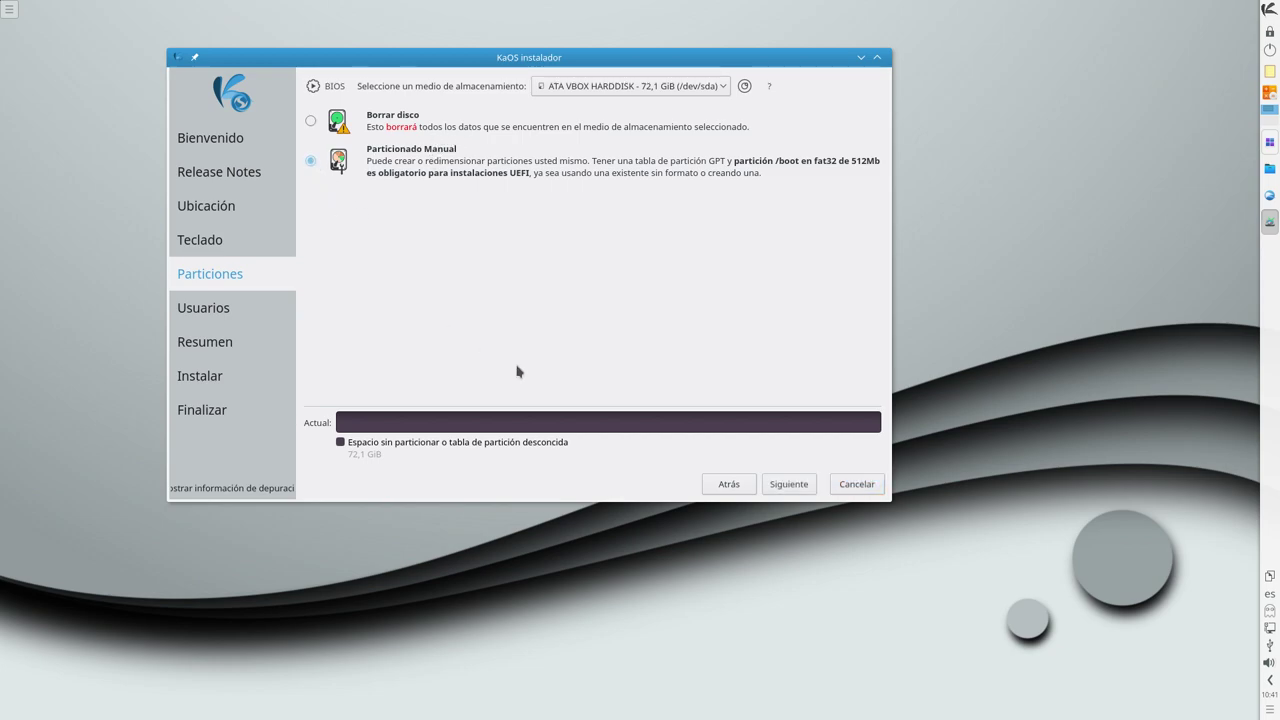
{"action": "left_click", "coordinate": [785, 487]}
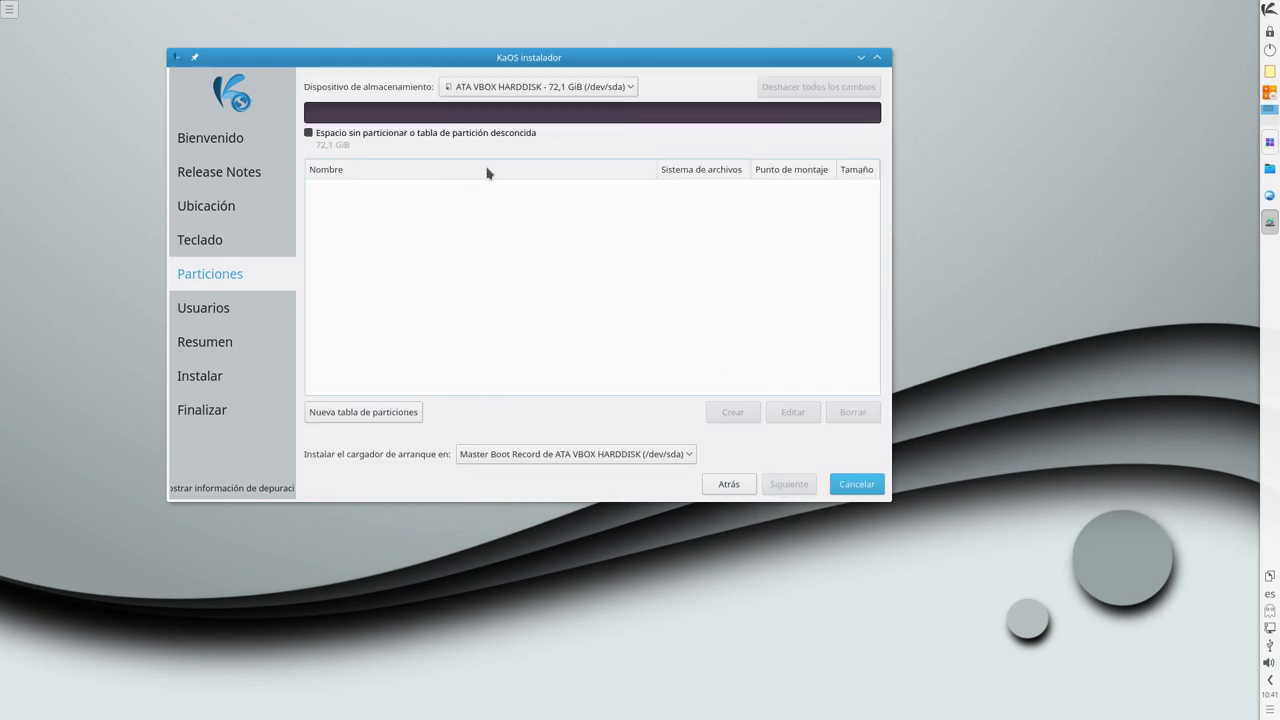
{"action": "left_click", "coordinate": [395, 411]}
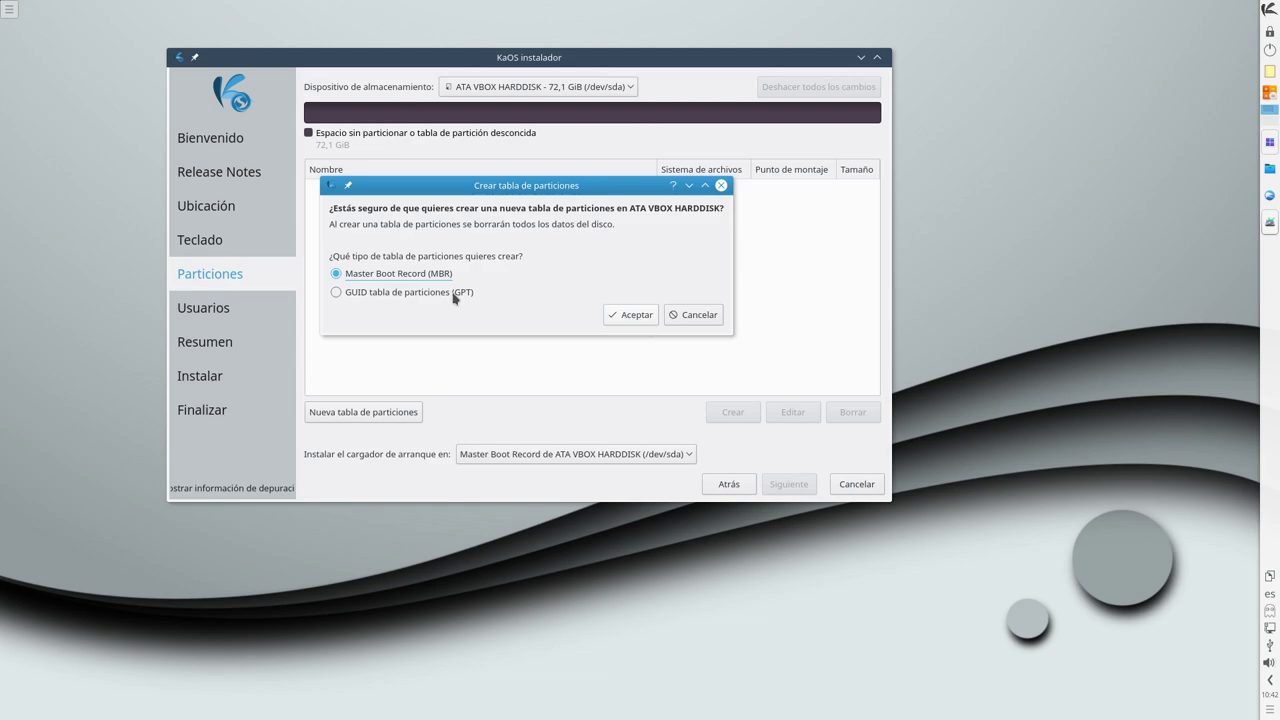
{"action": "left_click", "coordinate": [642, 318]}
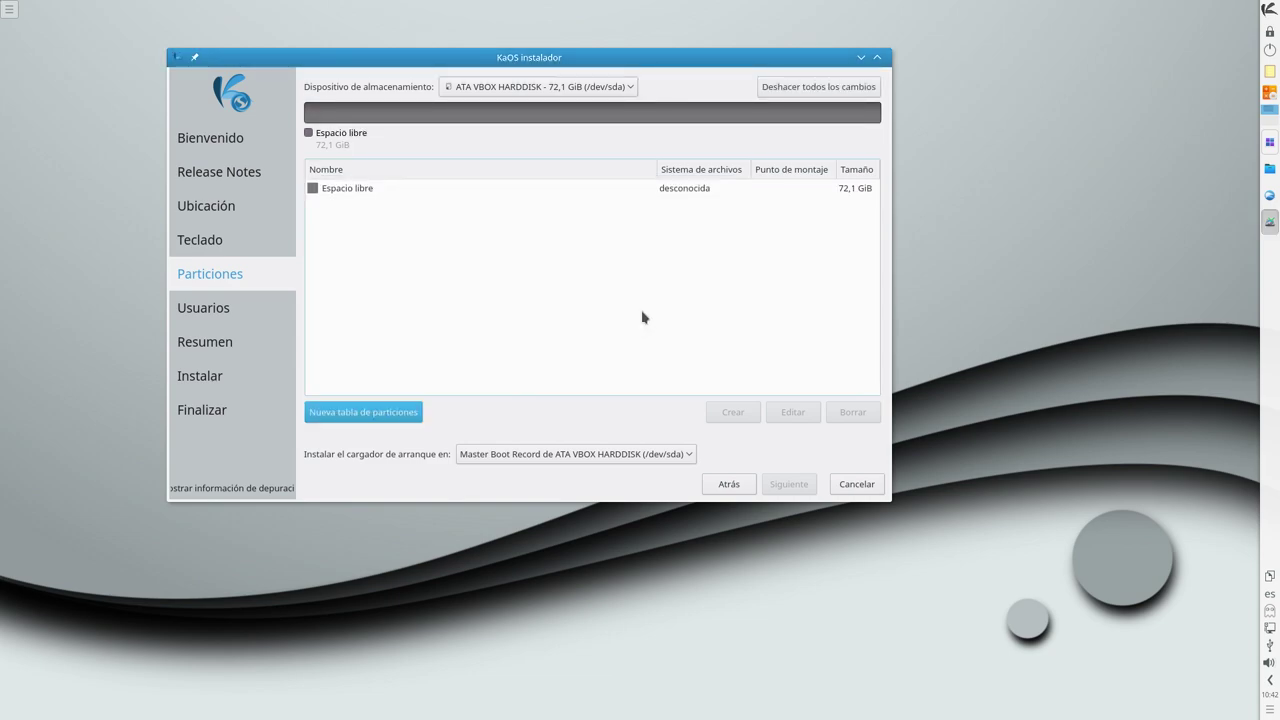
- Create a primary ext4 partition of 25852 MiB in the free space with mount point / and no flags
{"action": "left_click", "coordinate": [358, 190]}
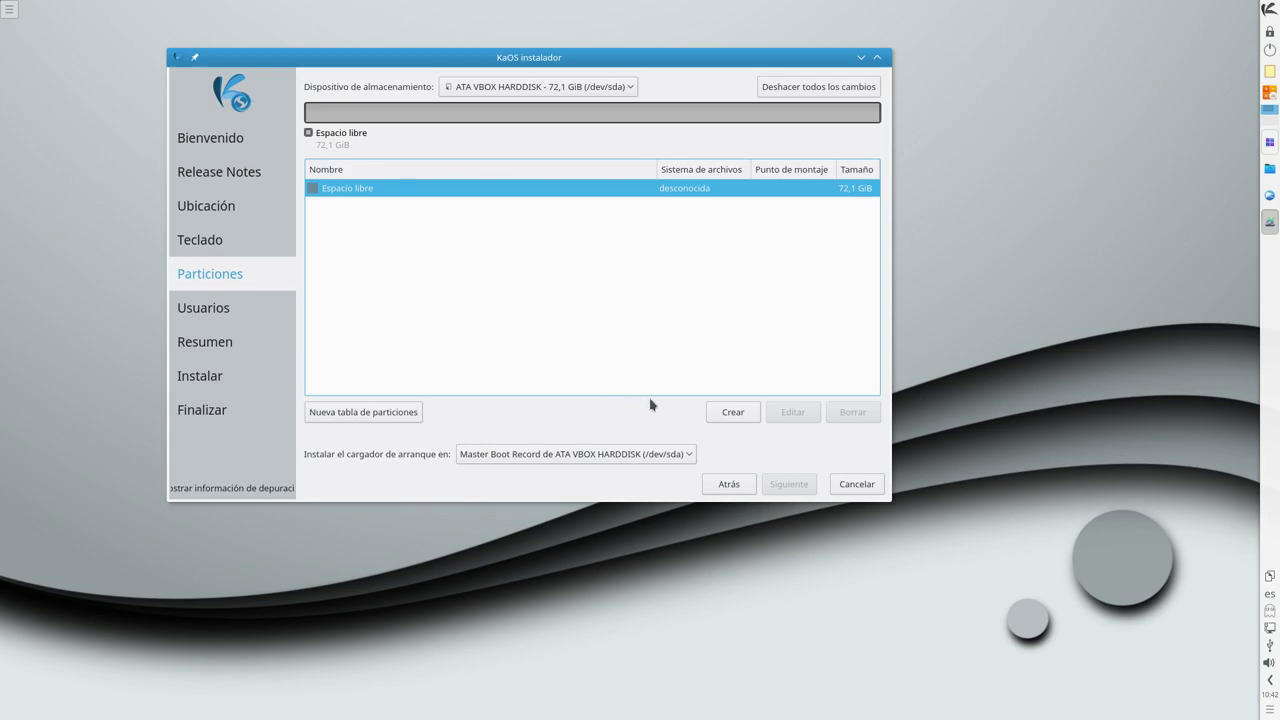
{"action": "left_click", "coordinate": [731, 411]}
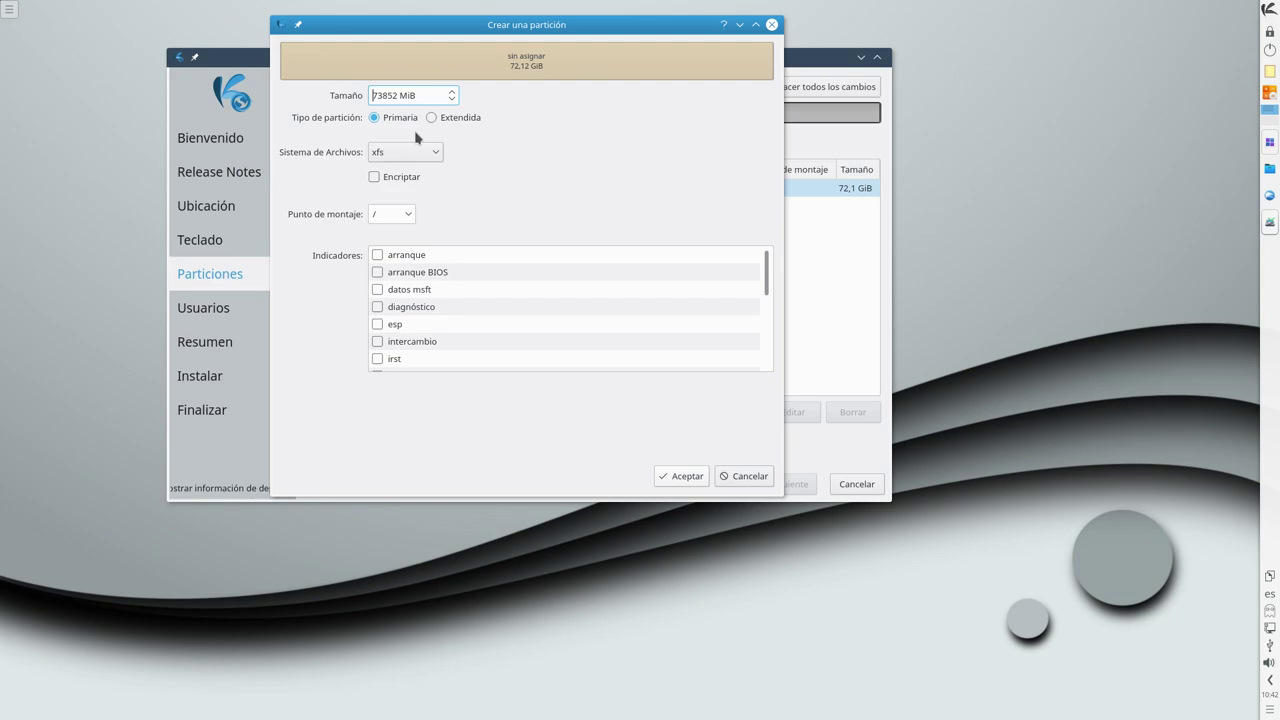
{"action": "left_click", "coordinate": [433, 153]}
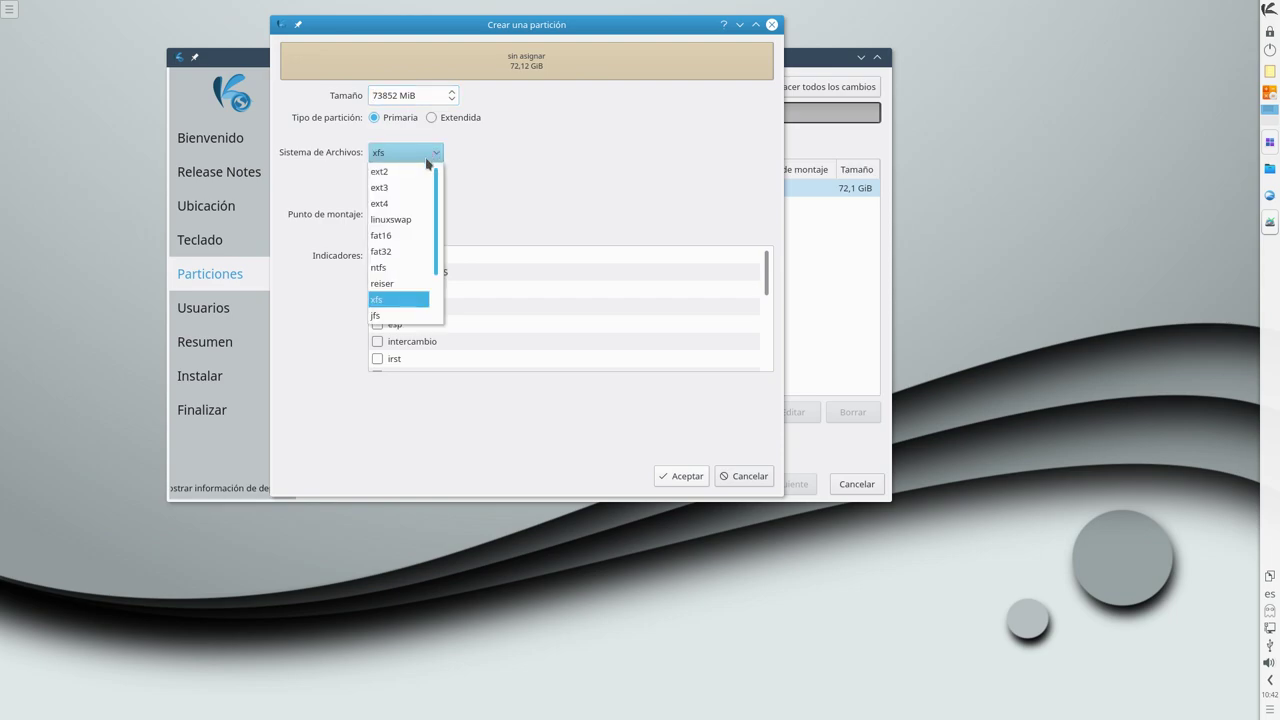
{"action": "left_click", "coordinate": [401, 204]}
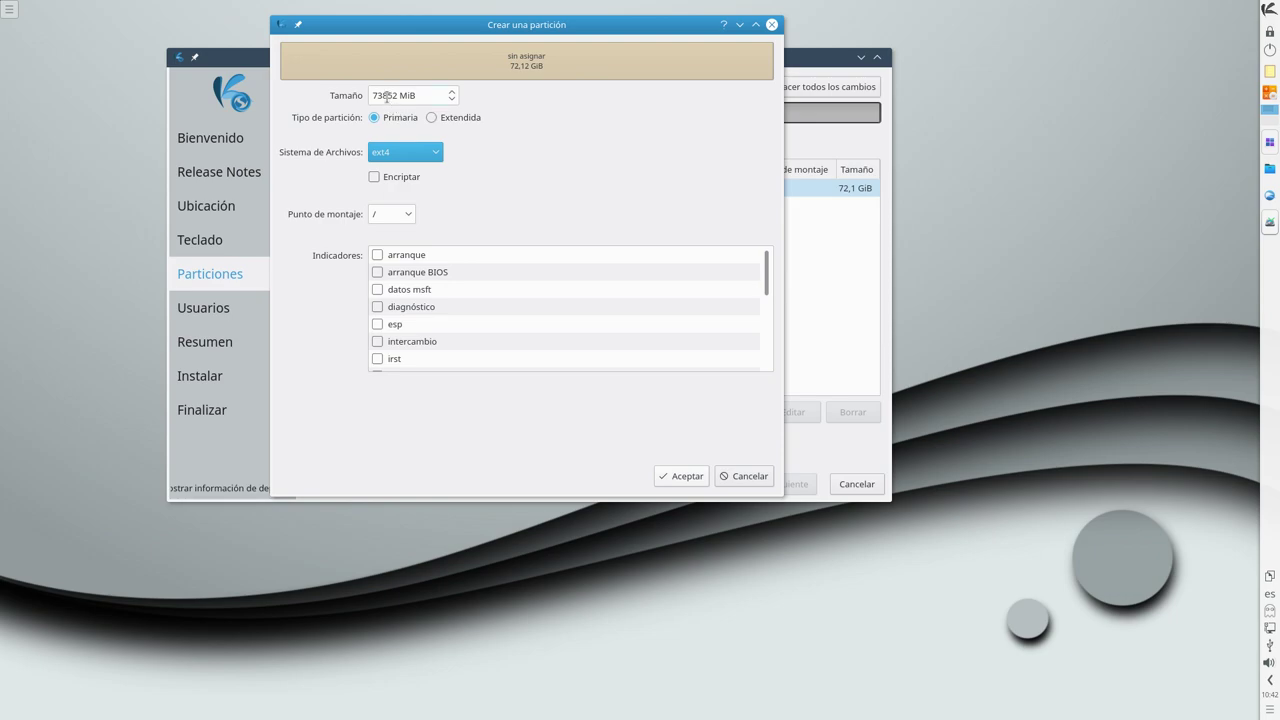
{"action": "left_click", "coordinate": [385, 96]}
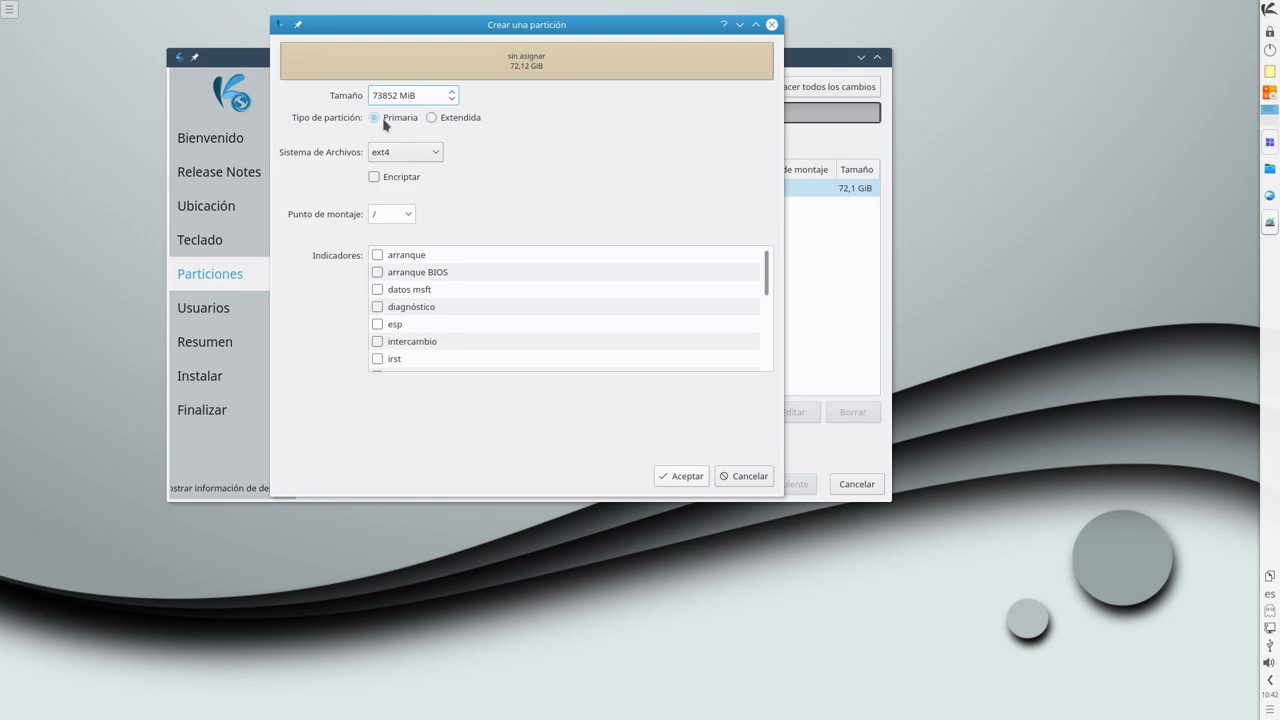
{"action": "key", "text": "BackSpace"}
{"action": "key", "text": "BackSpace"}
{"action": "type", "text": "25"}
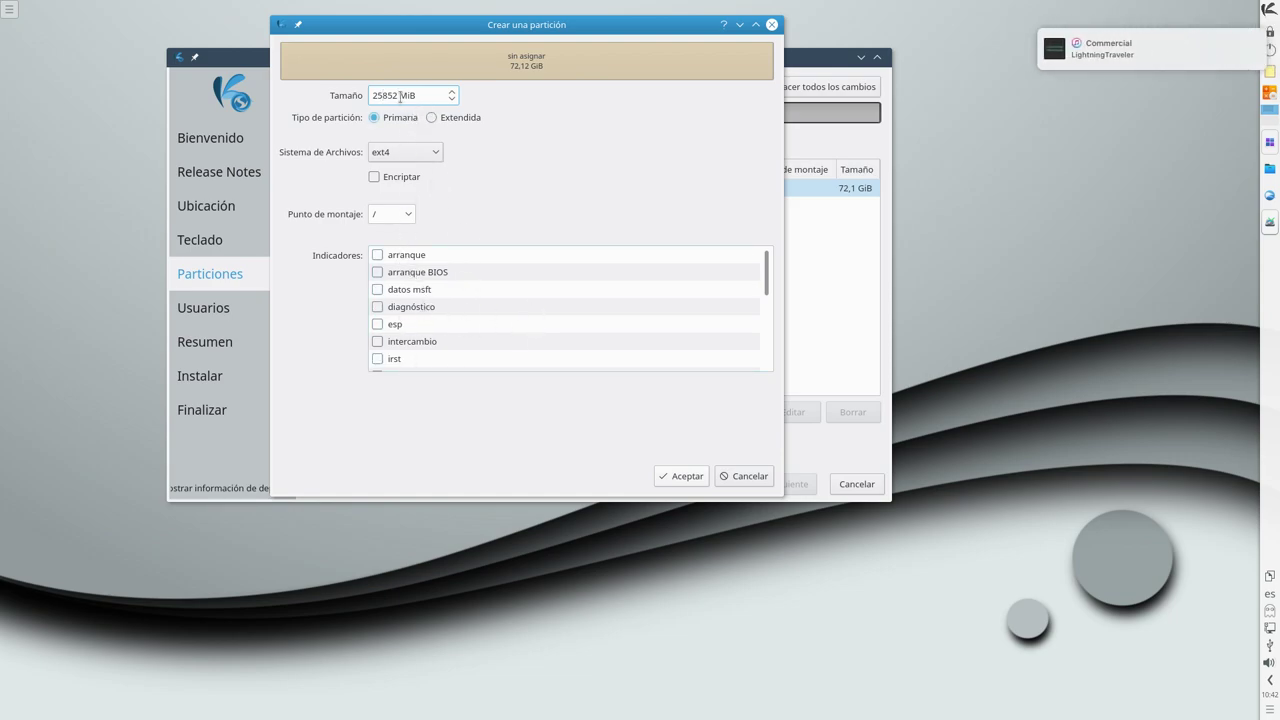
{"action": "left_click", "coordinate": [408, 218]}
{"action": "left_click", "coordinate": [395, 233]}
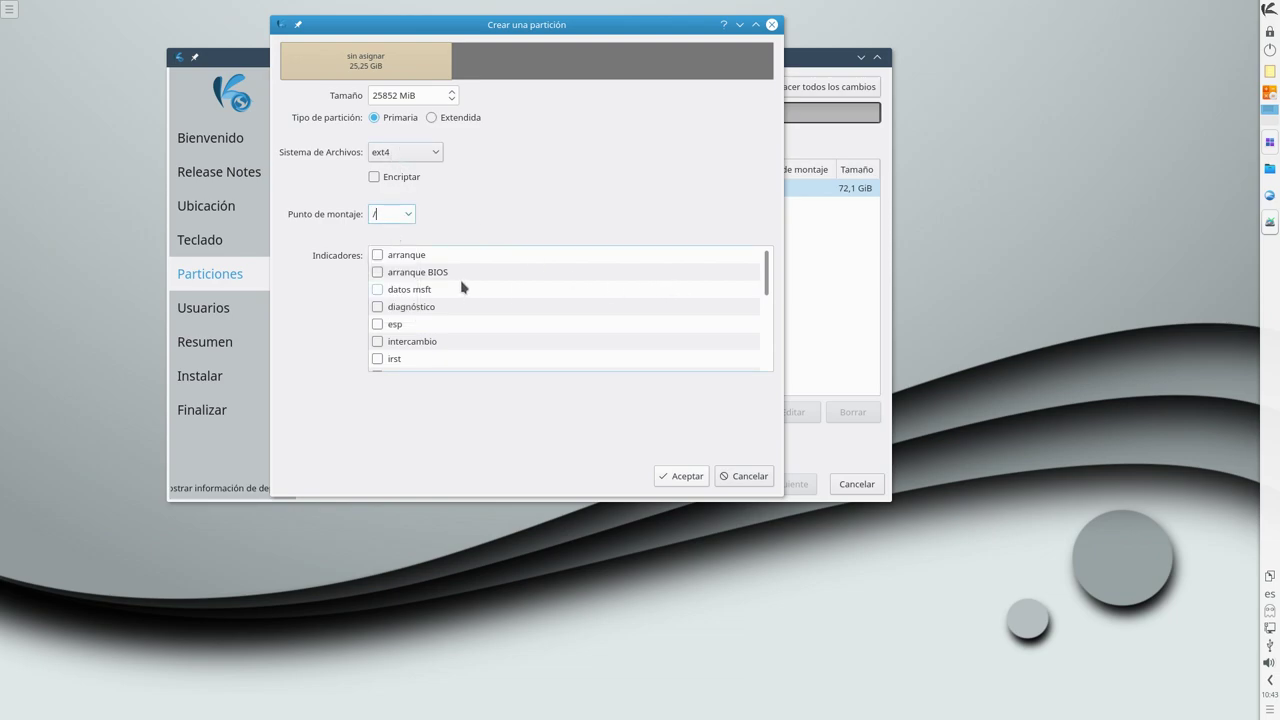
{"action": "mouse_move", "coordinate": [762, 282]}
{"action": "left_mouse_down"}
{"action": "mouse_move", "coordinate": [769, 357]}
{"action": "mouse_move", "coordinate": [767, 276]}
{"action": "left_mouse_up"}
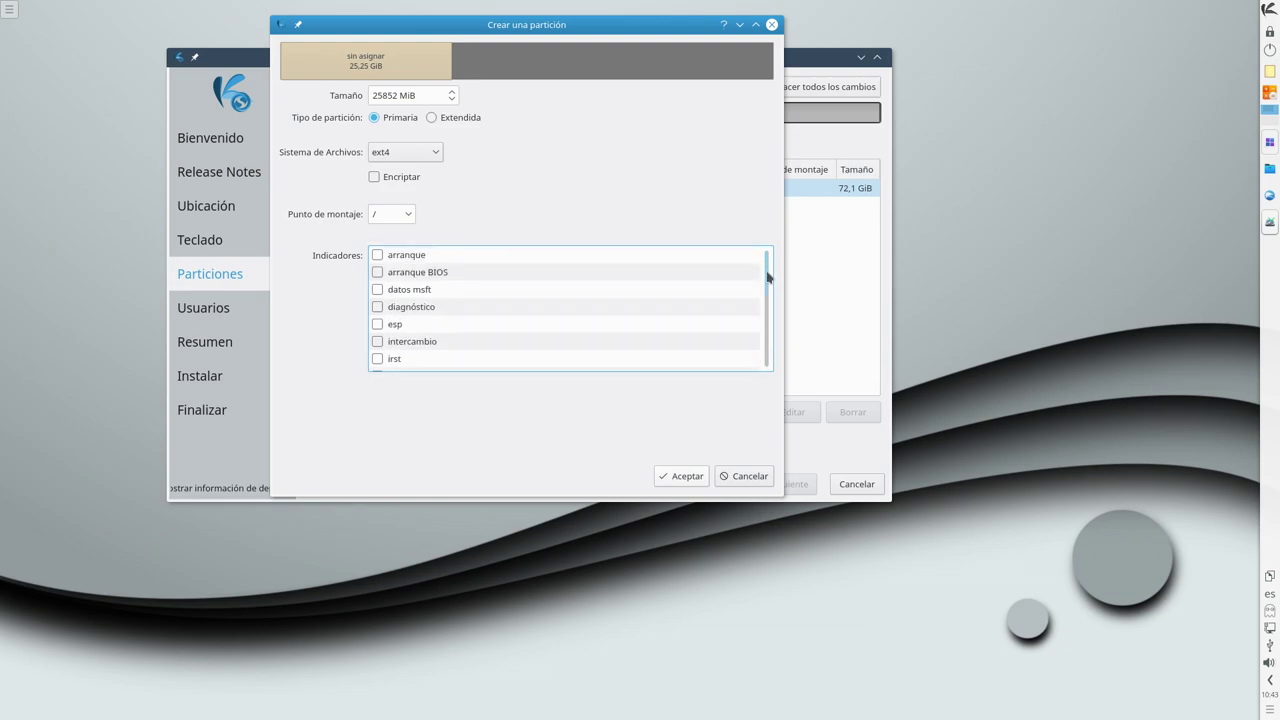
{"action": "left_click", "coordinate": [684, 476]}
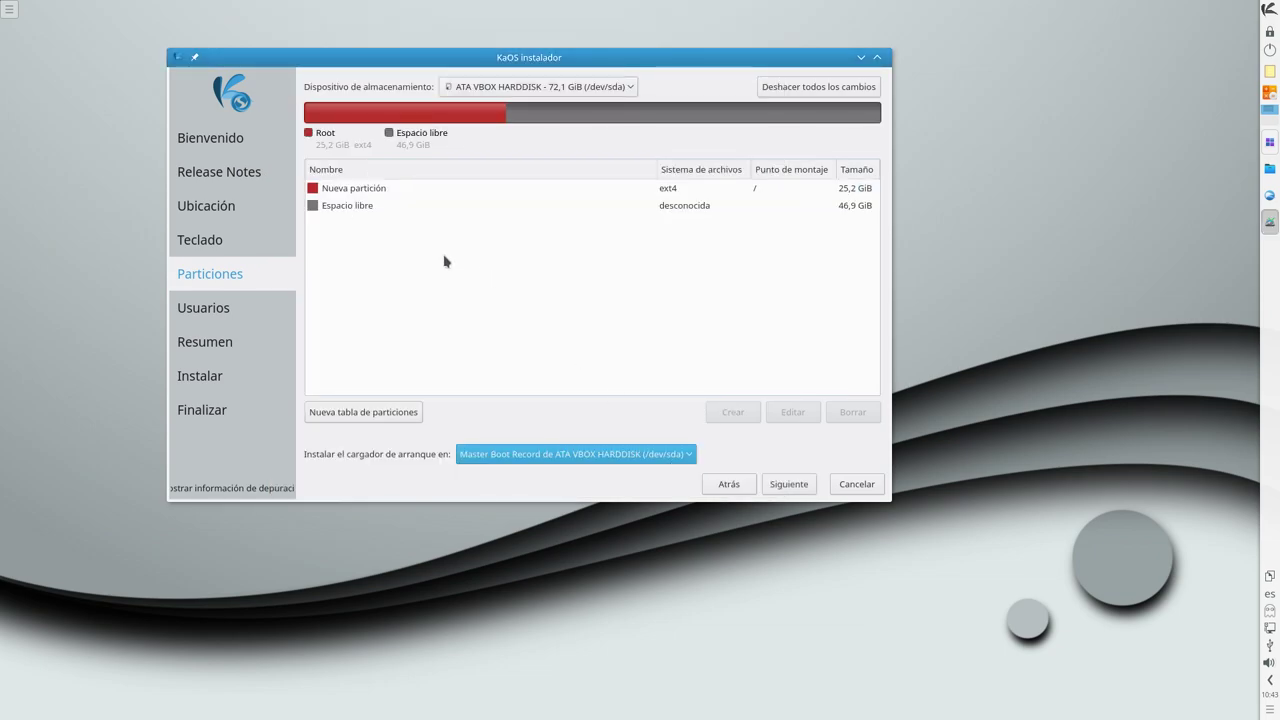
- Create a primary ext4 partition of 42000 MiB in the remaining free space with mount point /home
{"action": "left_click", "coordinate": [689, 192]}
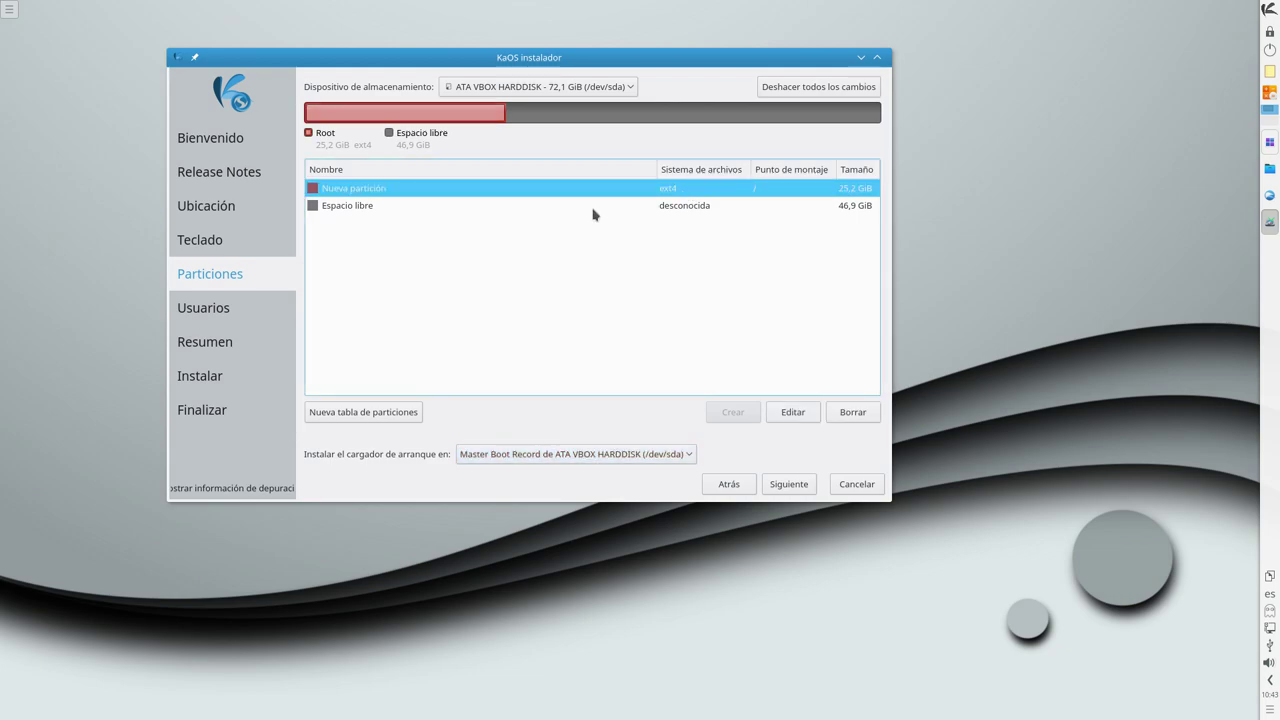
{"action": "left_click", "coordinate": [375, 210]}
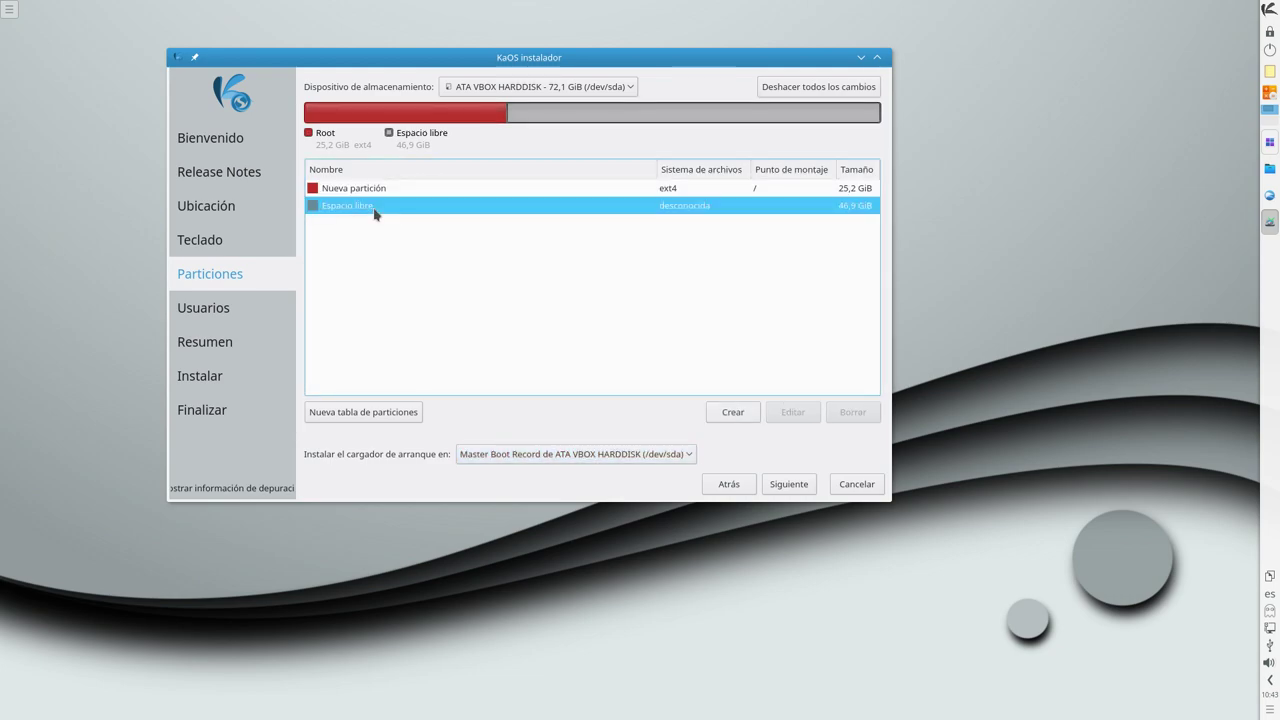
{"action": "left_click", "coordinate": [730, 416]}
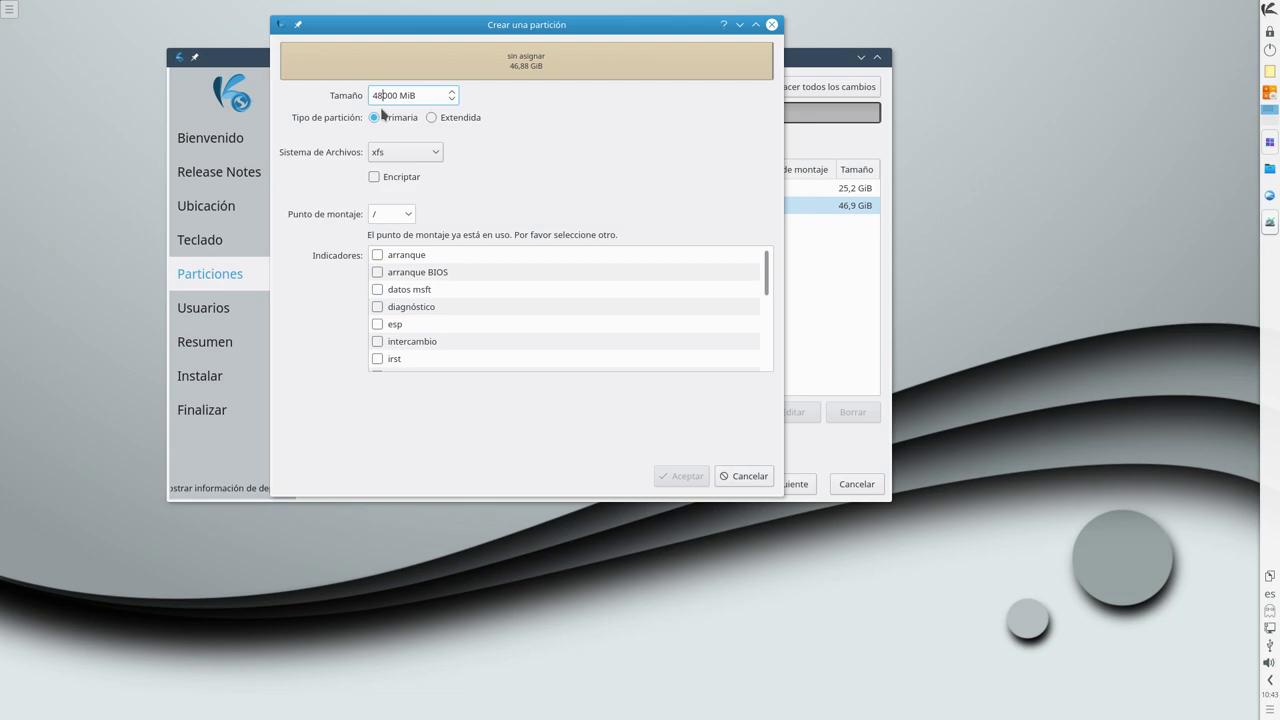
{"action": "key", "text": "BackSpace"}
{"action": "type", "text": "2"}
{"action": "left_click", "coordinate": [438, 153]}
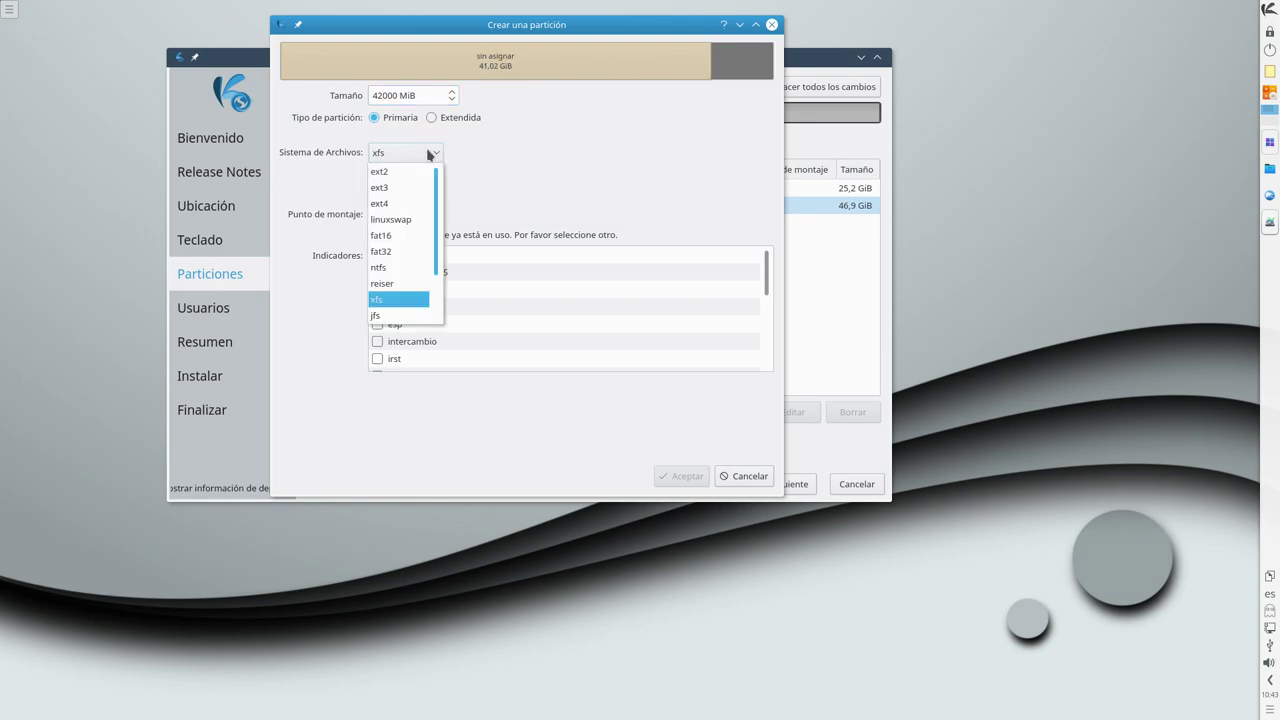
{"action": "left_click", "coordinate": [405, 204]}
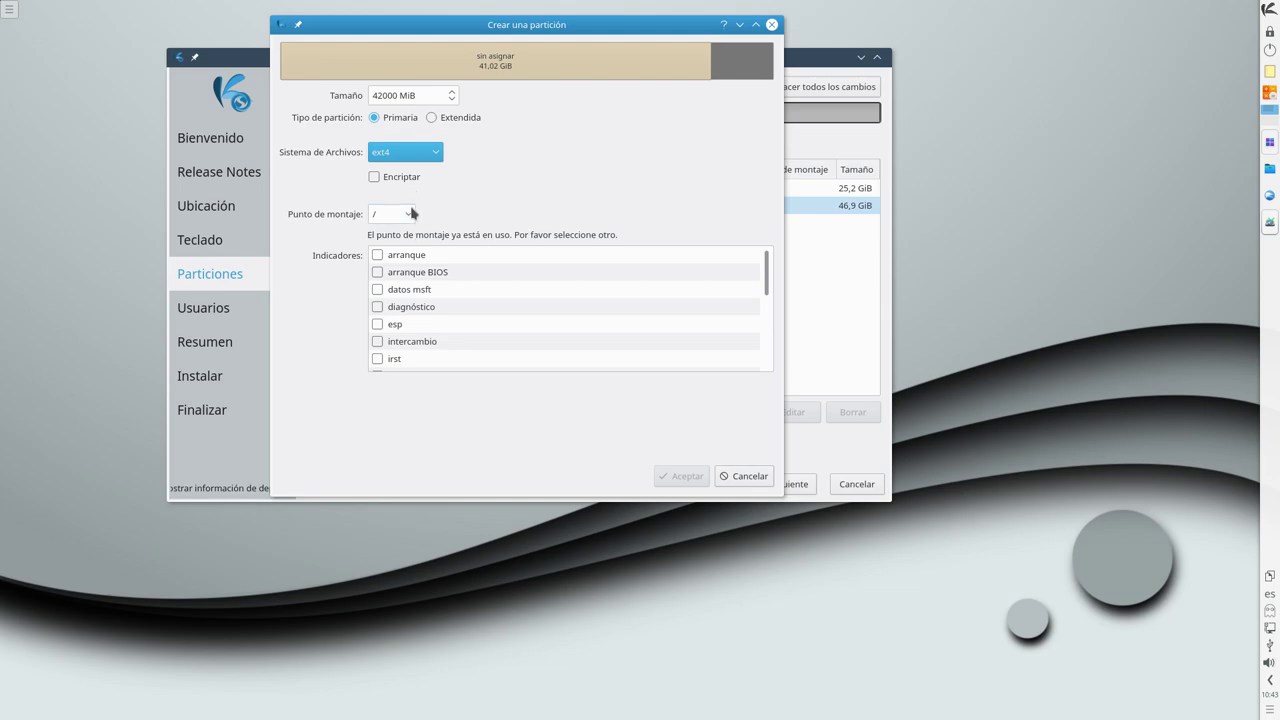
{"action": "left_click", "coordinate": [411, 213]}
{"action": "left_click", "coordinate": [396, 260]}
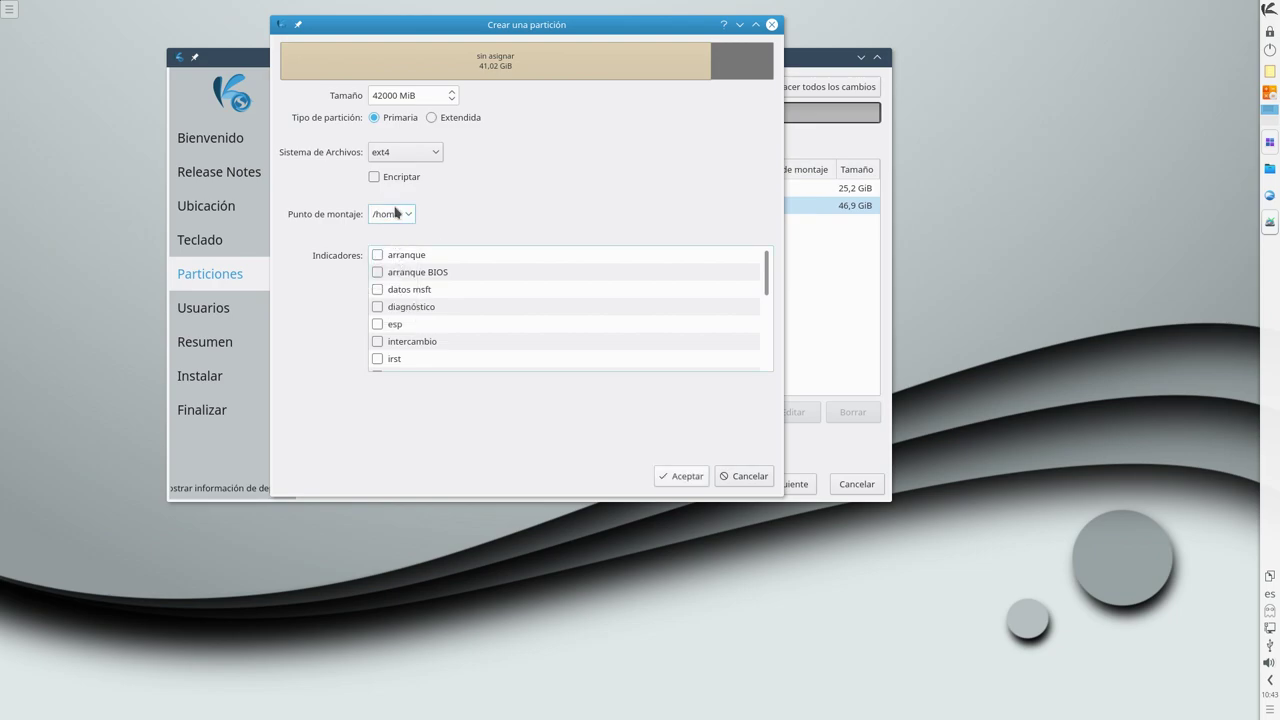
{"action": "left_click", "coordinate": [673, 479]}
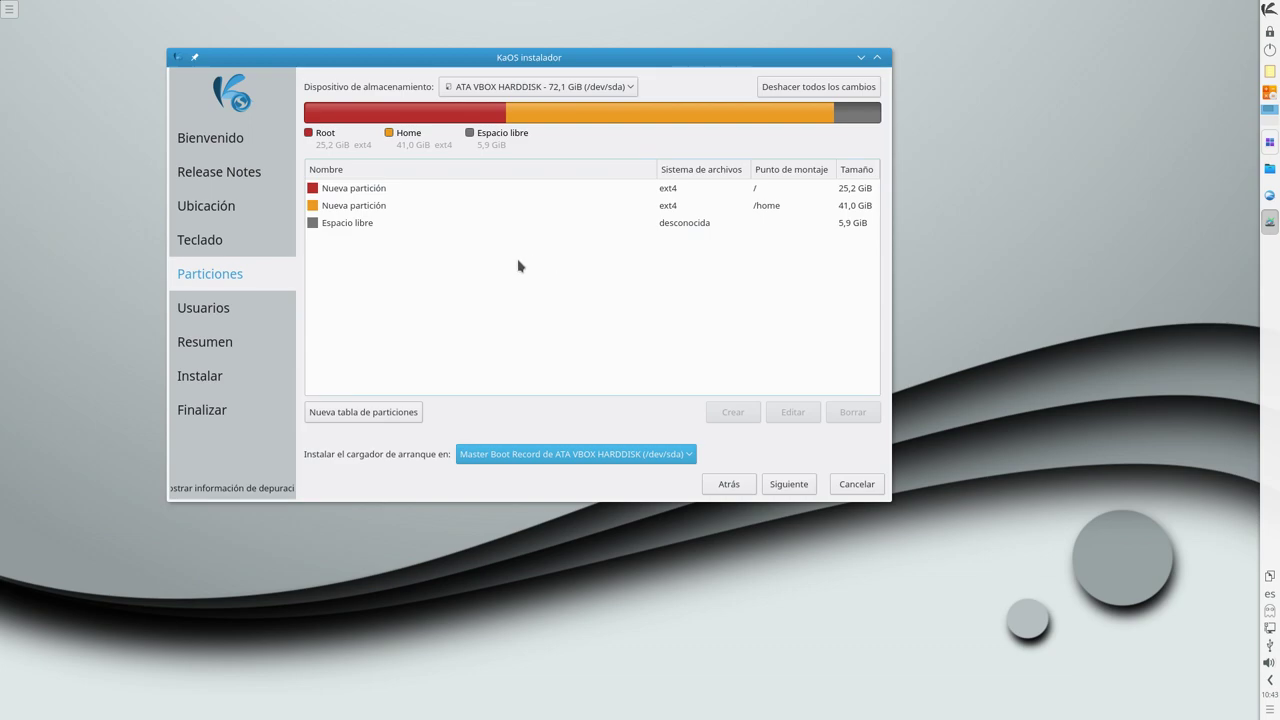
- Create a primary linuxswap partition that uses all 6000 MiB of the remaining free space
{"action": "left_click", "coordinate": [676, 190]}
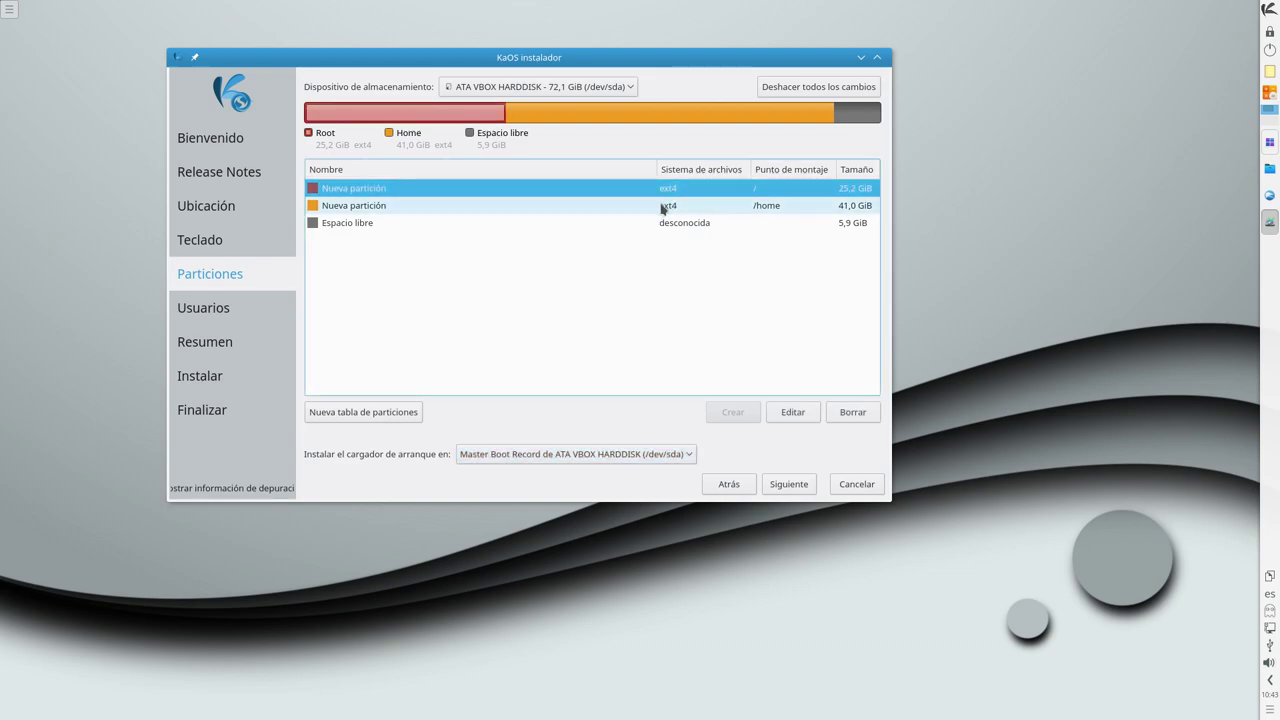
{"action": "left_click", "coordinate": [662, 206]}
{"action": "left_click", "coordinate": [384, 226]}
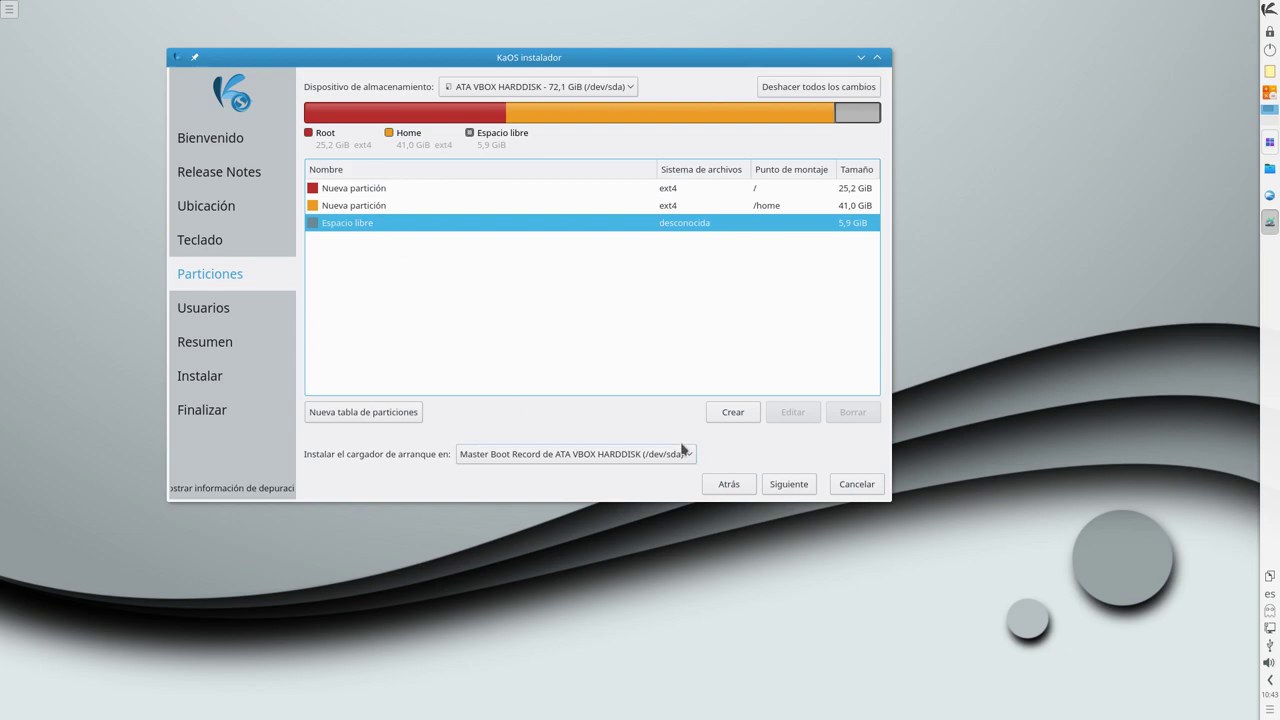
{"action": "left_click", "coordinate": [730, 413]}
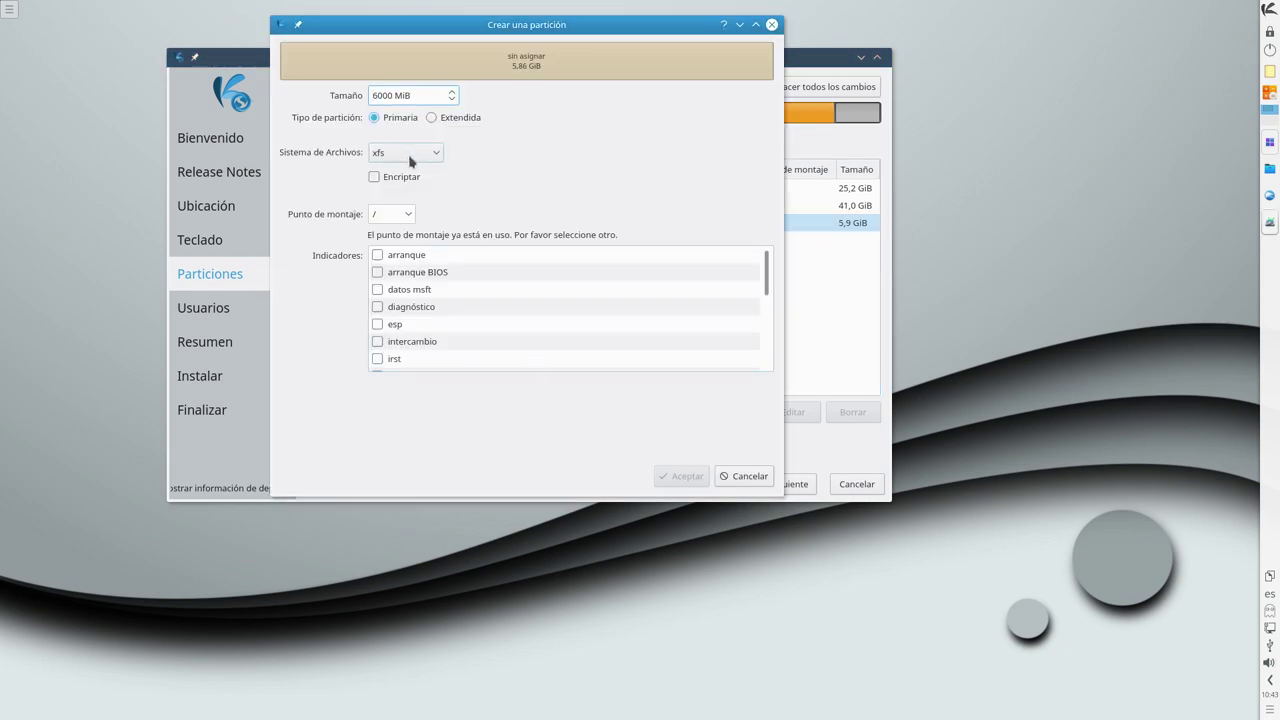
{"action": "left_click", "coordinate": [410, 161]}
{"action": "left_click", "coordinate": [428, 211]}
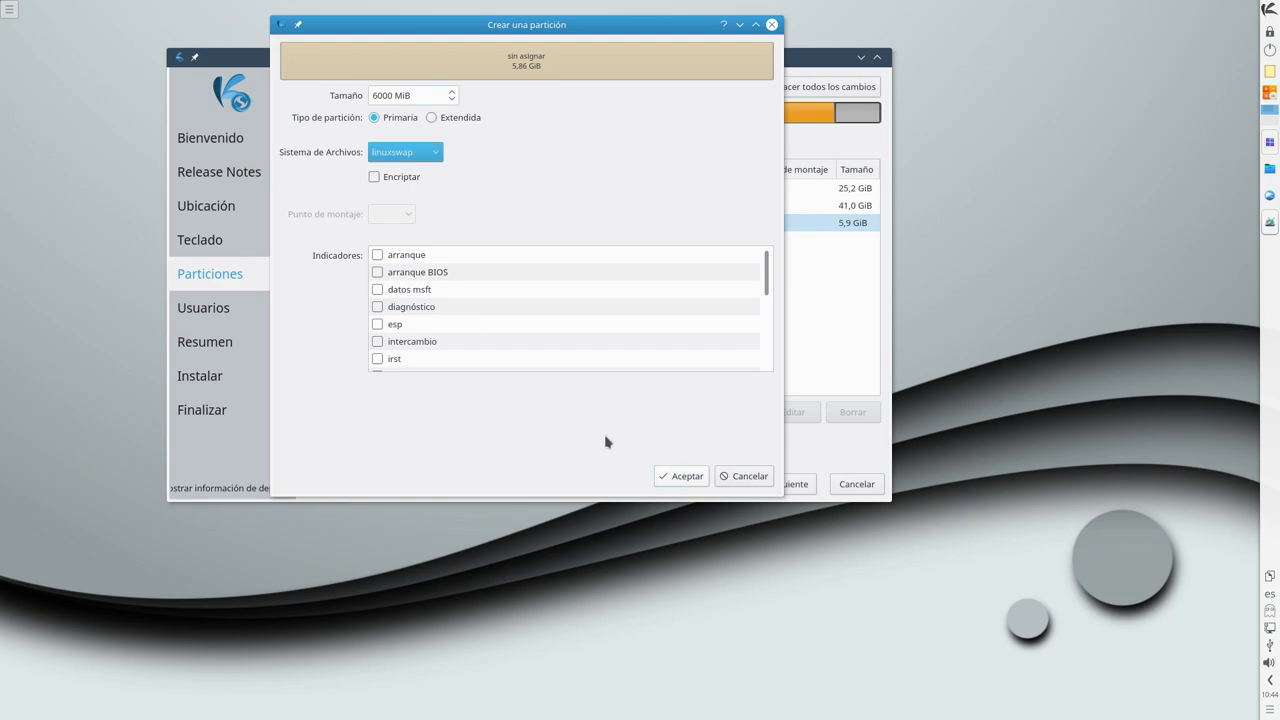
{"action": "left_click", "coordinate": [681, 478]}
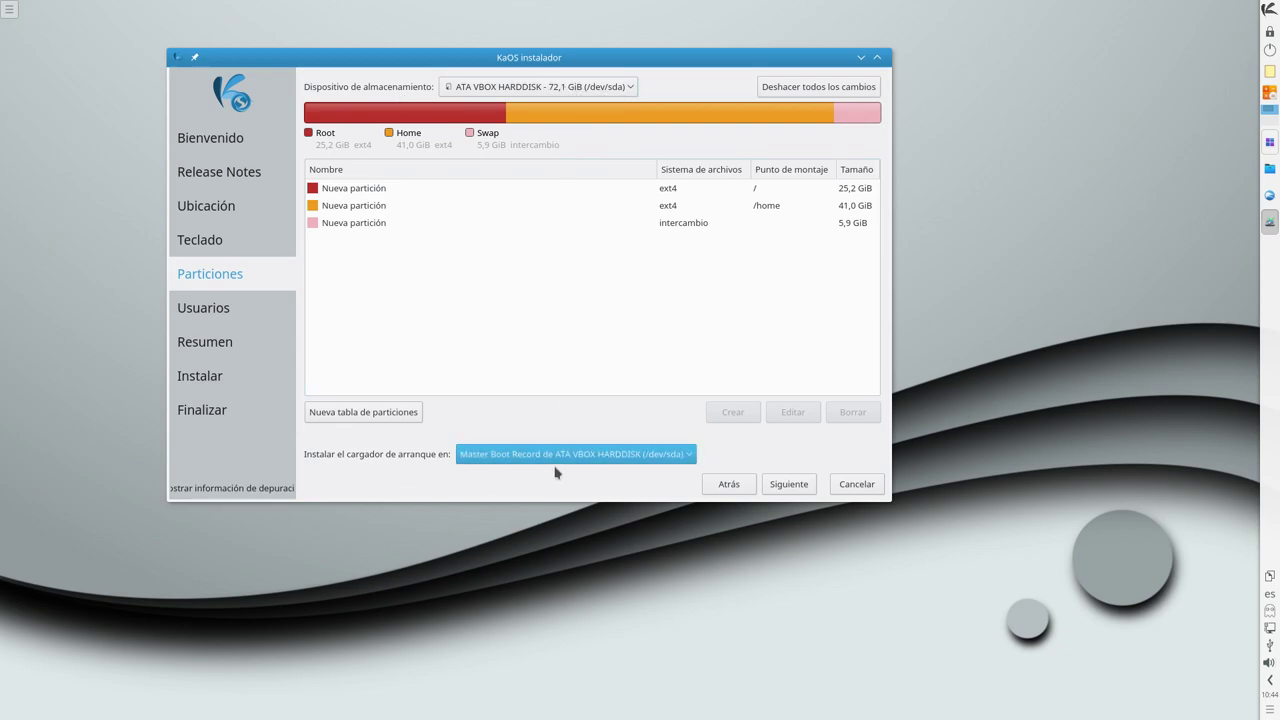
- Continue to the users page with the bootloader on the Master Boot Record, dismiss the GPT notice, and enter the user's name
{"action": "left_click", "coordinate": [793, 487]}
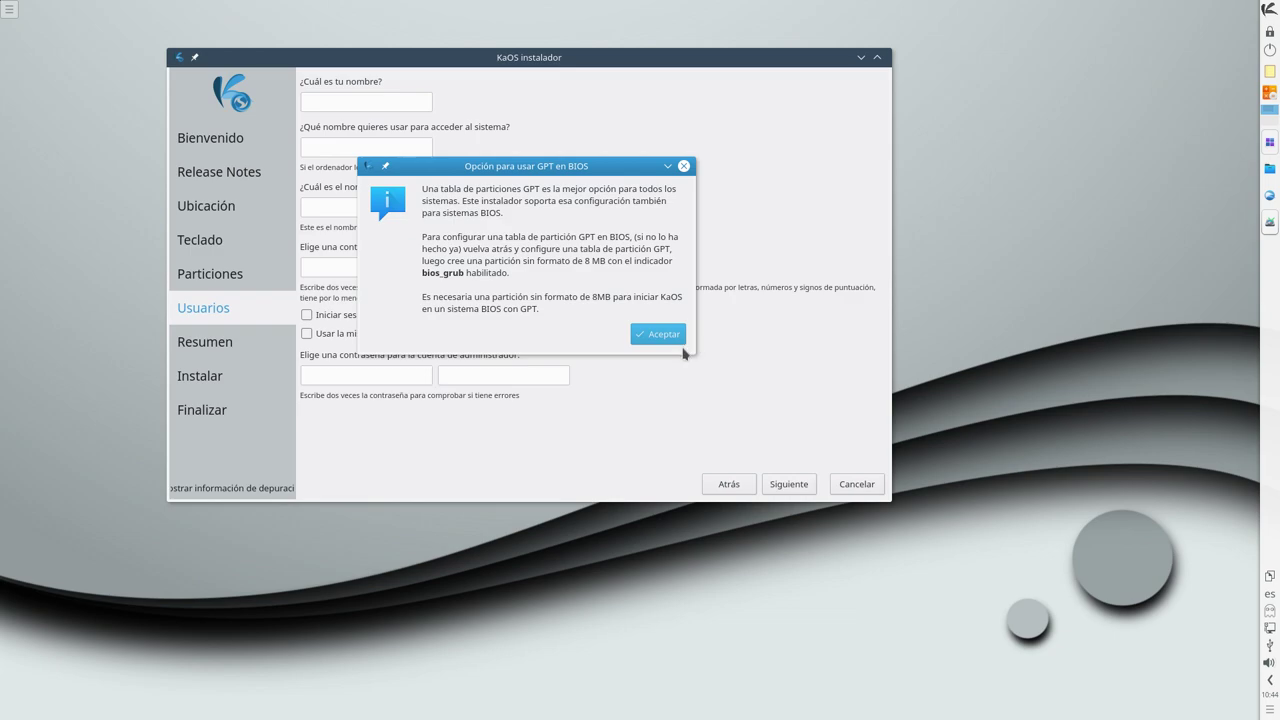
{"action": "left_click", "coordinate": [658, 334]}
{"action": "left_click", "coordinate": [353, 101]}
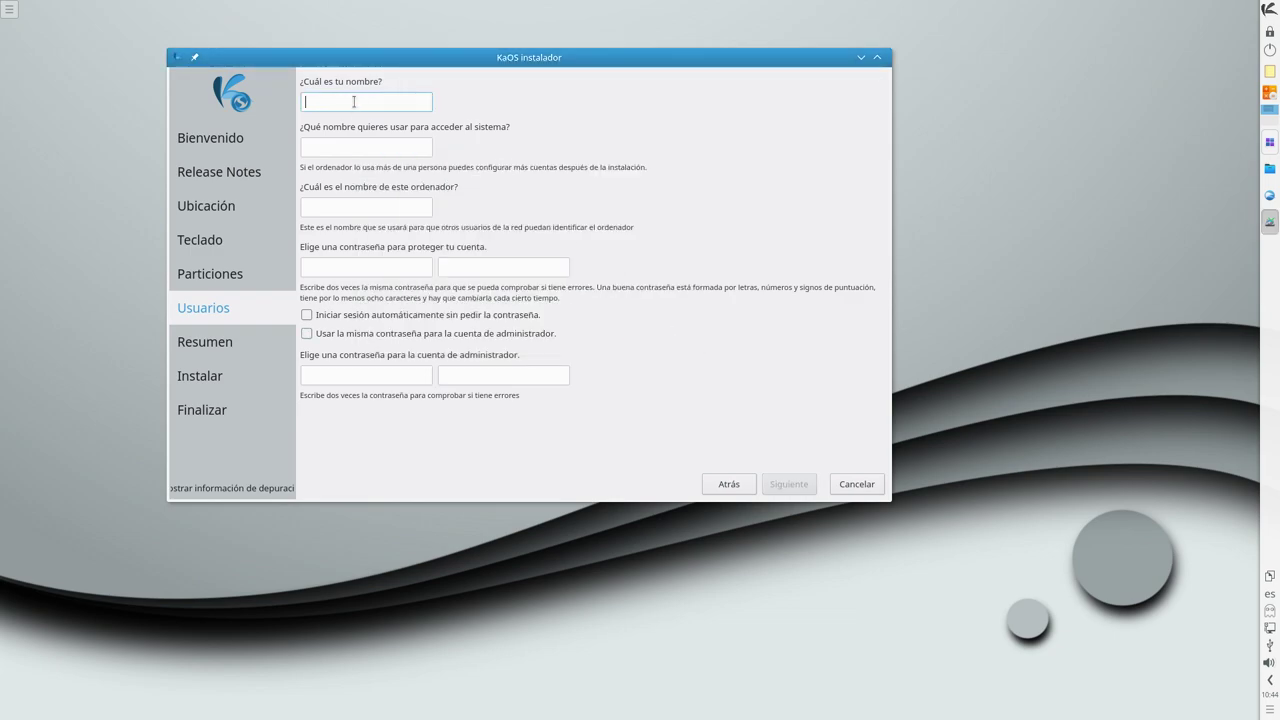
{"action": "type", "text": "Yoyo"}
{"action": "left_click", "coordinate": [349, 146]}
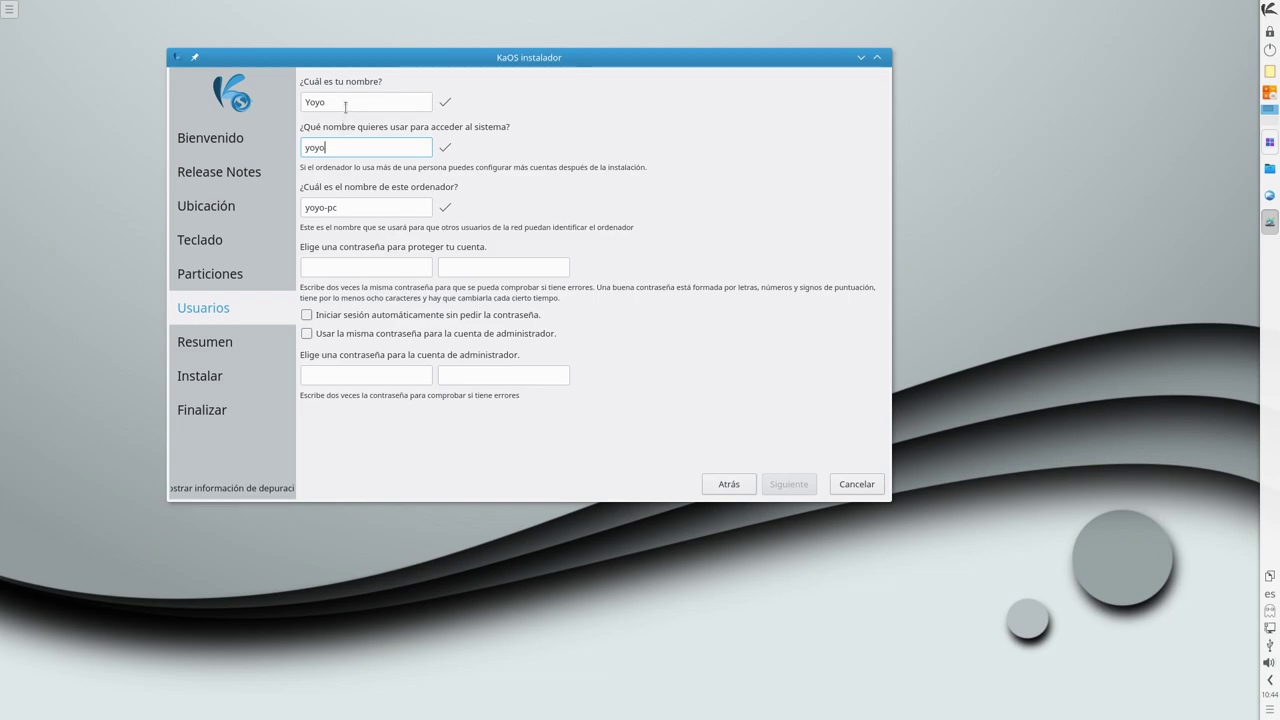
- Replace the suggested computer name with kaos-vb
{"action": "left_click", "coordinate": [350, 209]}
{"action": "left_click_drag", "start_coordinate": [374, 209], "coordinate": [303, 208]}
{"action": "key", "text": "BackSpace"}
{"action": "type", "text": "kaos-vb"}
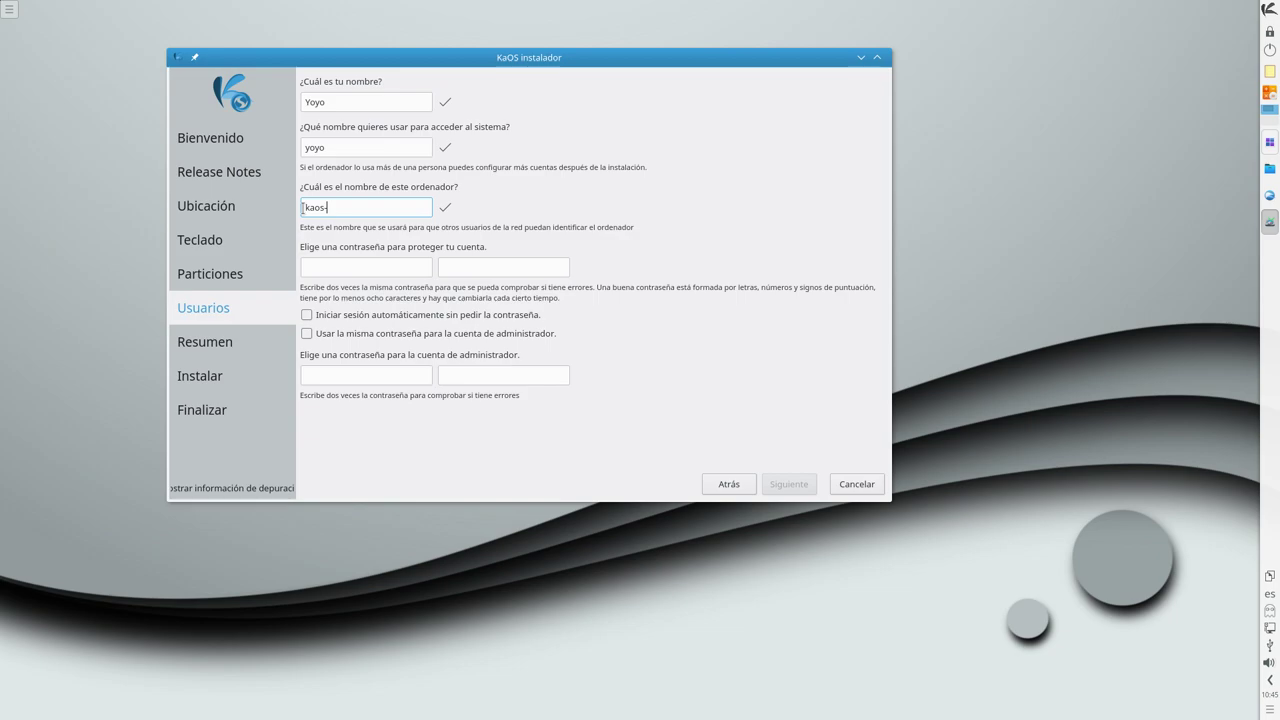
- Enter the user account password and repeat it in the confirmation field
{"action": "left_click", "coordinate": [330, 264]}
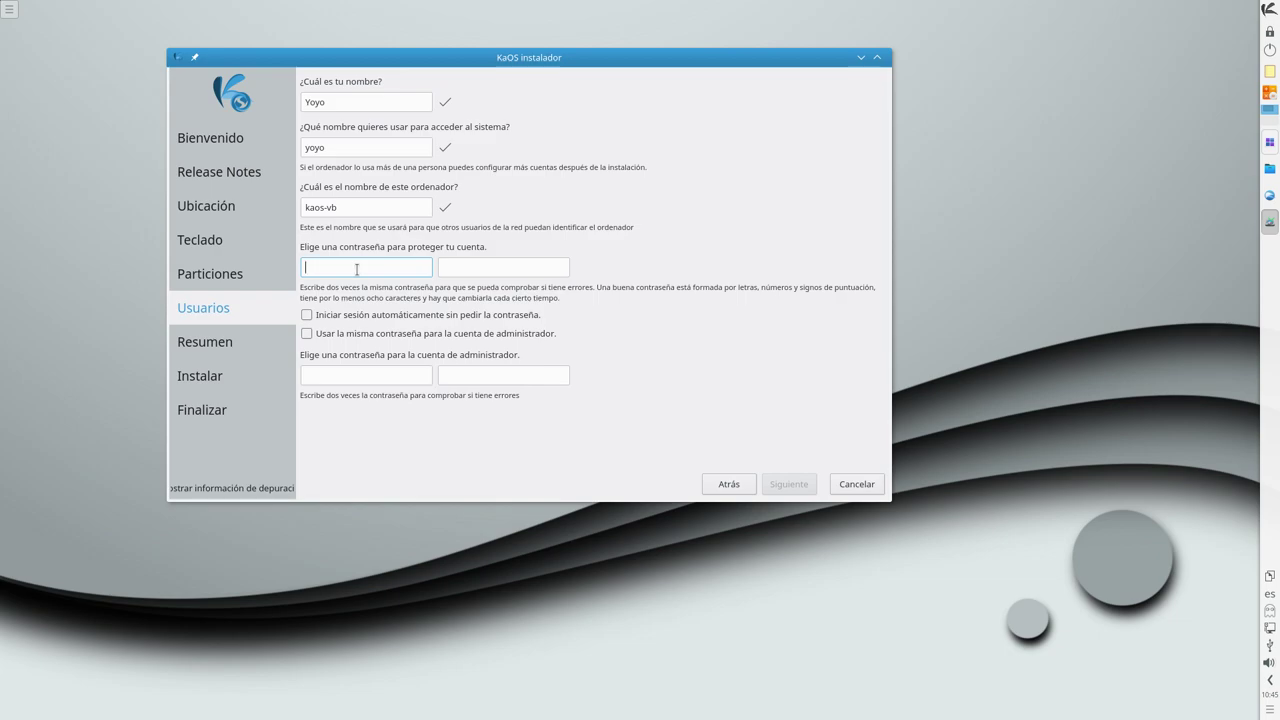
{"action": "type", "text": "••"}
{"action": "left_click", "coordinate": [507, 269]}
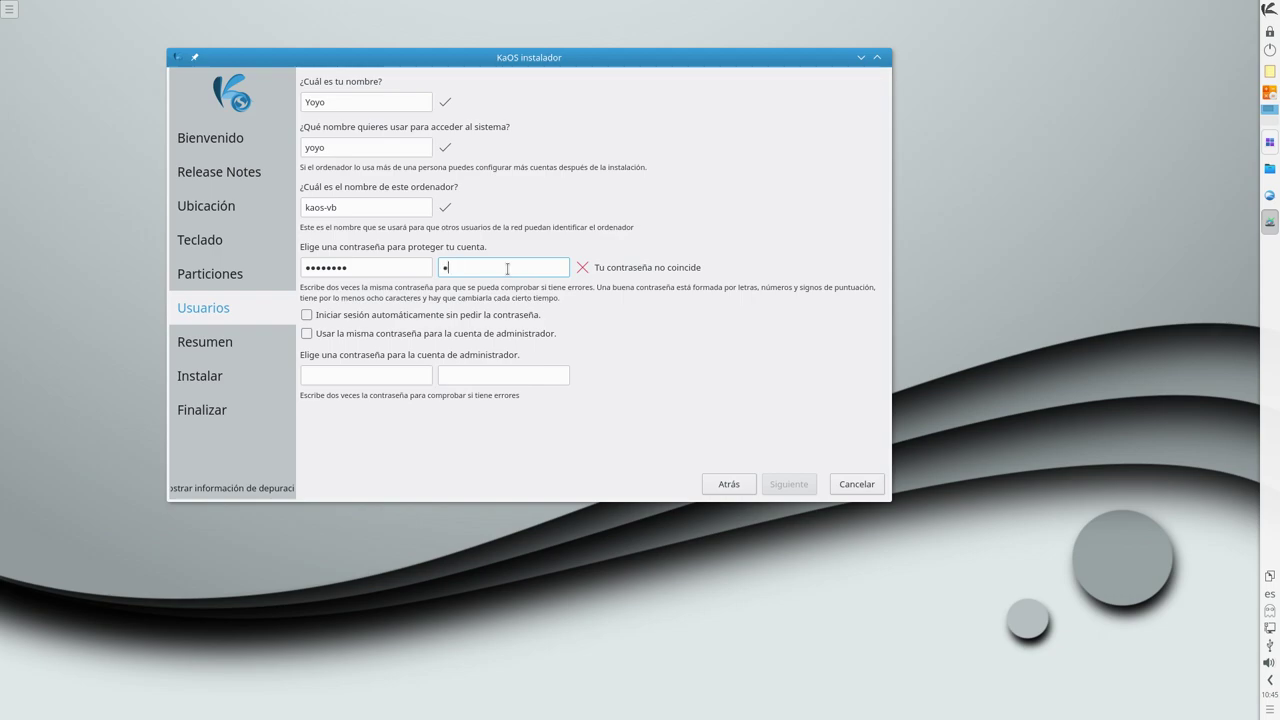
{"action": "type", "text": "••••••••"}
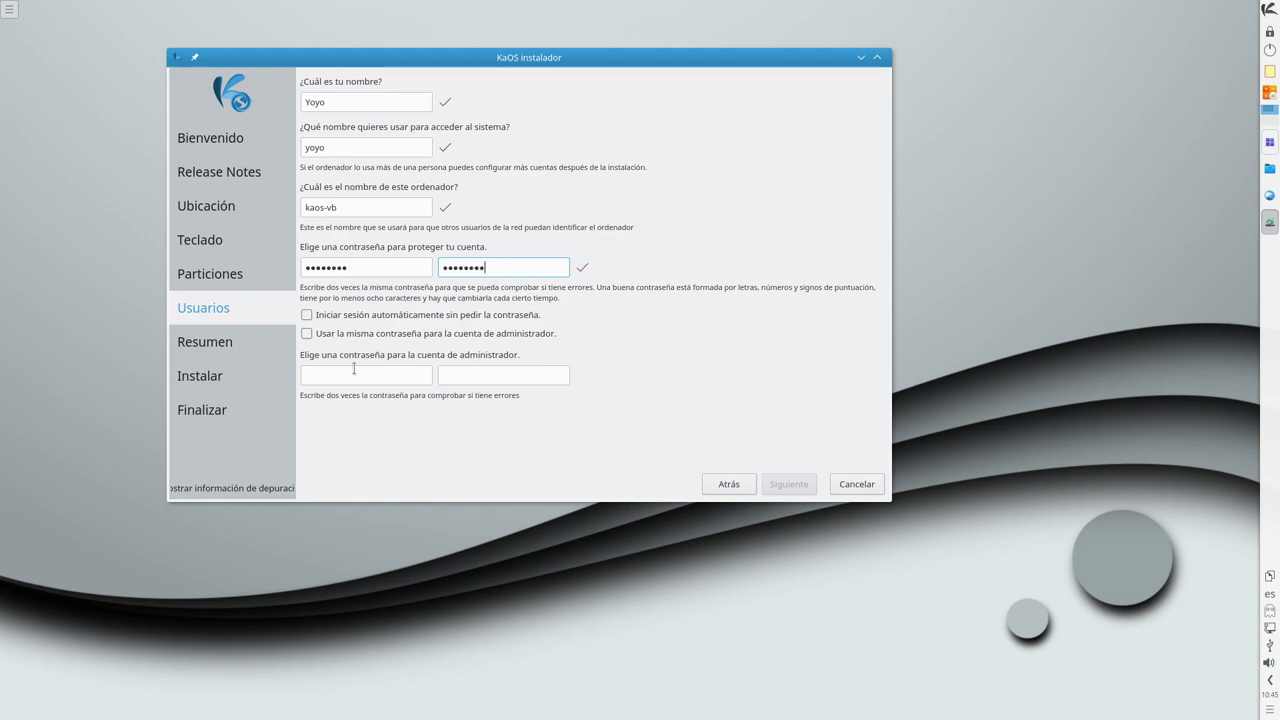
- Enter the administrator account password, repeat it in the confirmation field, and continue to the installation summary
{"action": "left_click", "coordinate": [339, 374]}
{"action": "type", "text": "•"}
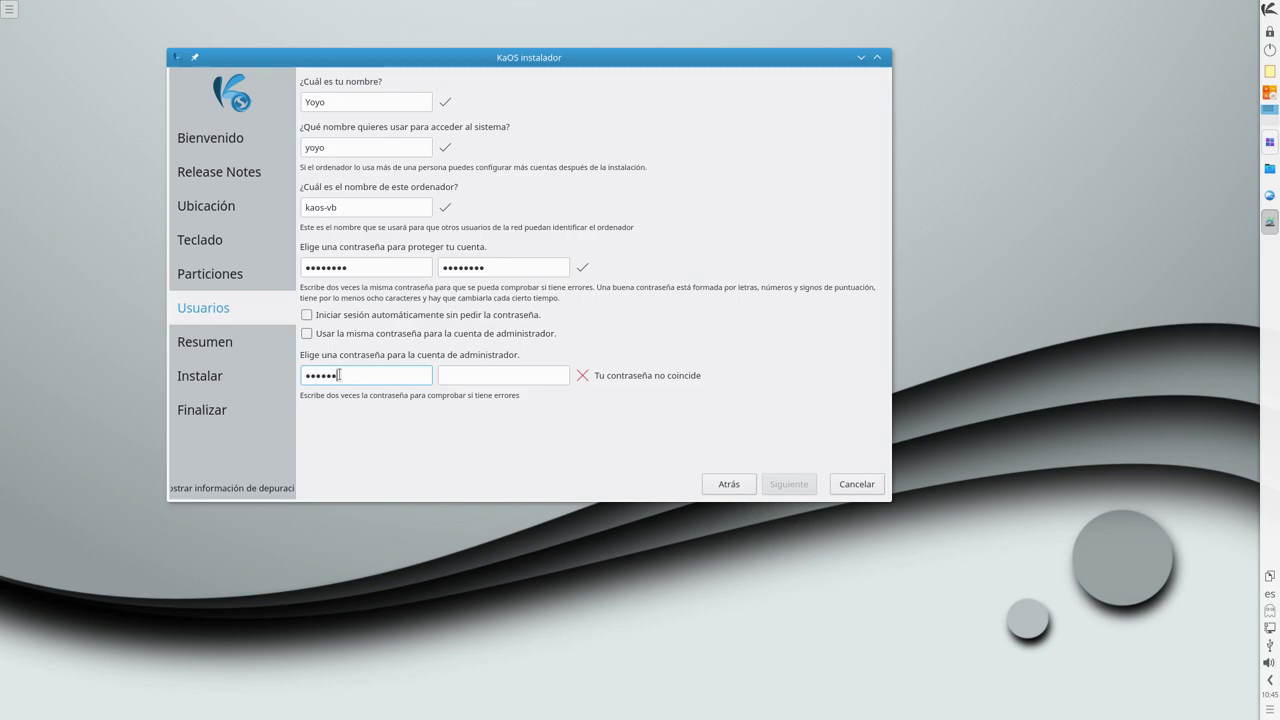
{"action": "left_click", "coordinate": [462, 377]}
{"action": "type", "text": "••••••••"}
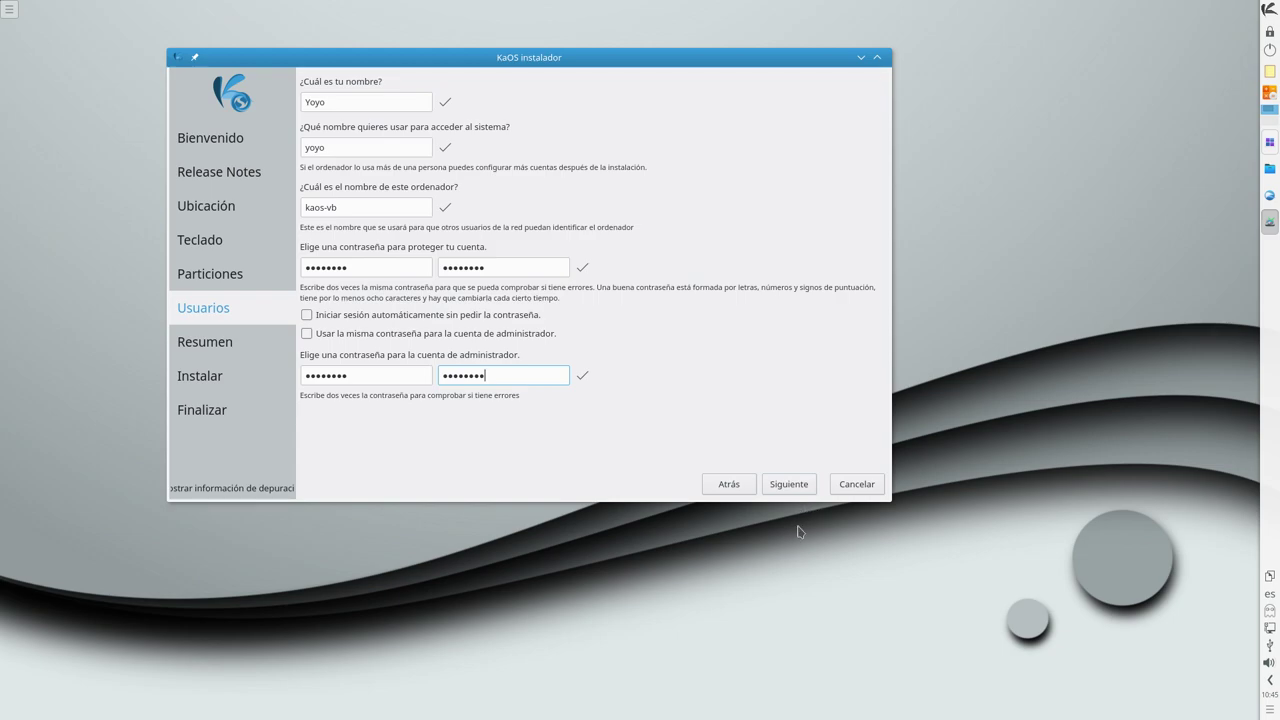
{"action": "left_click", "coordinate": [789, 486]}
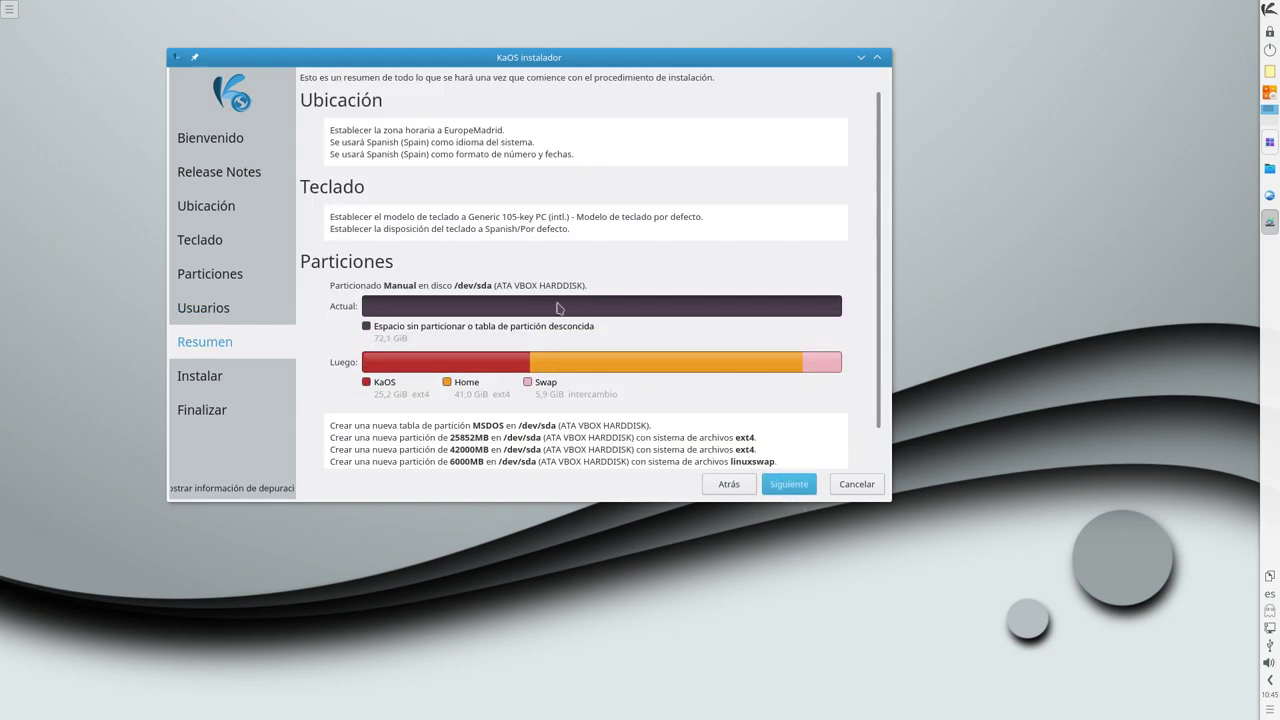
- Enlarge the installer window to show the full summary, then start the KaOS installation and confirm the disk changes
{"action": "left_click_drag", "start_coordinate": [891, 501], "coordinate": [964, 605]}
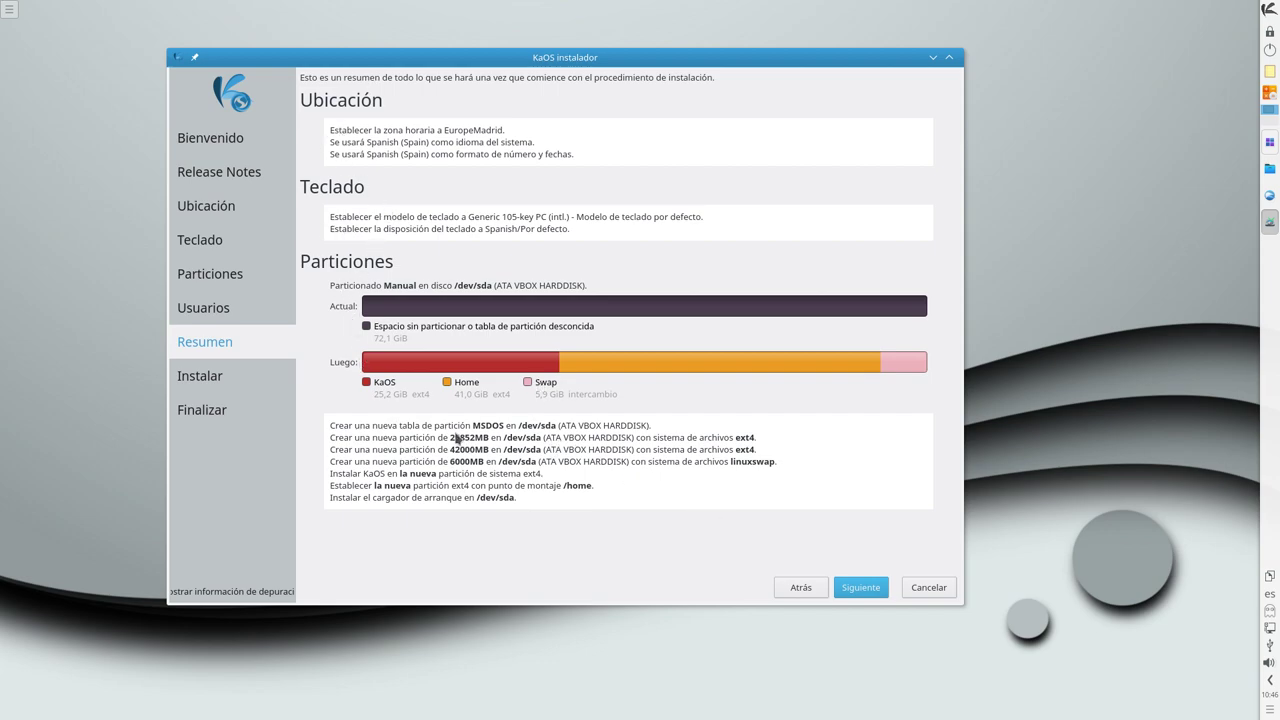
{"action": "left_click", "coordinate": [861, 588]}
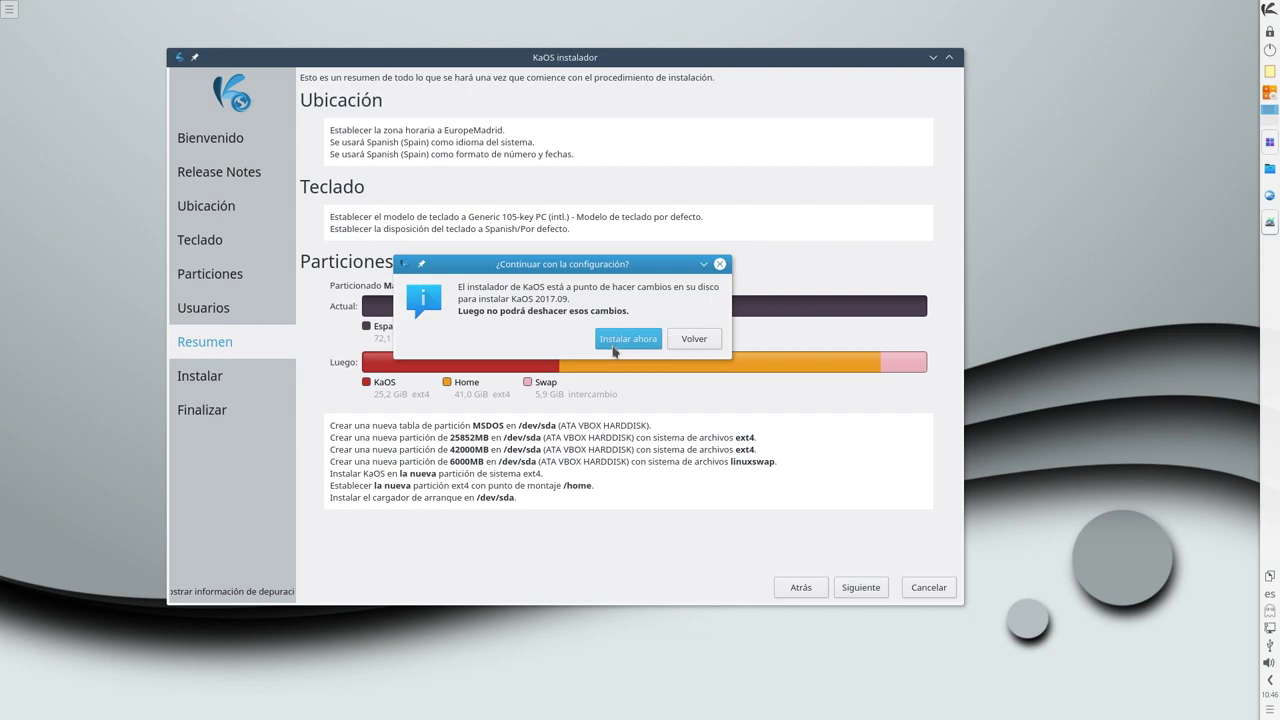
{"action": "left_click", "coordinate": [627, 339]}
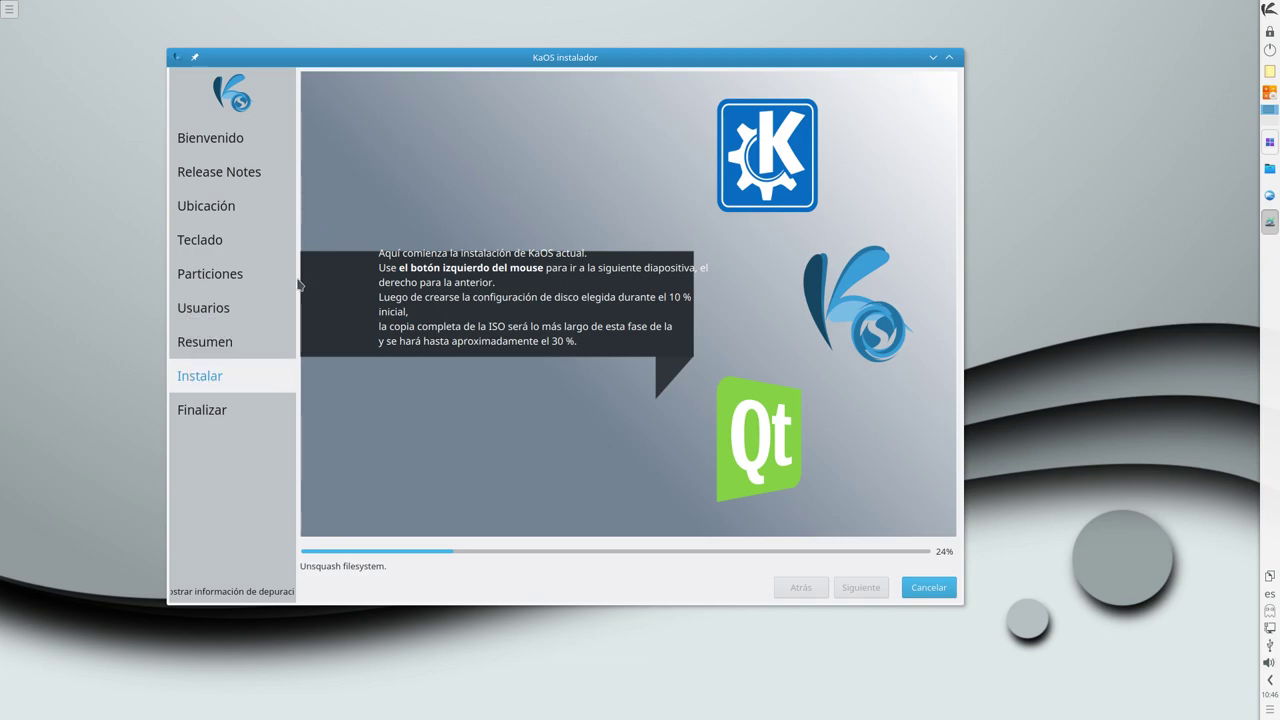
{"action": "left_click_drag", "start_coordinate": [430, 44], "coordinate": [429, 43]}
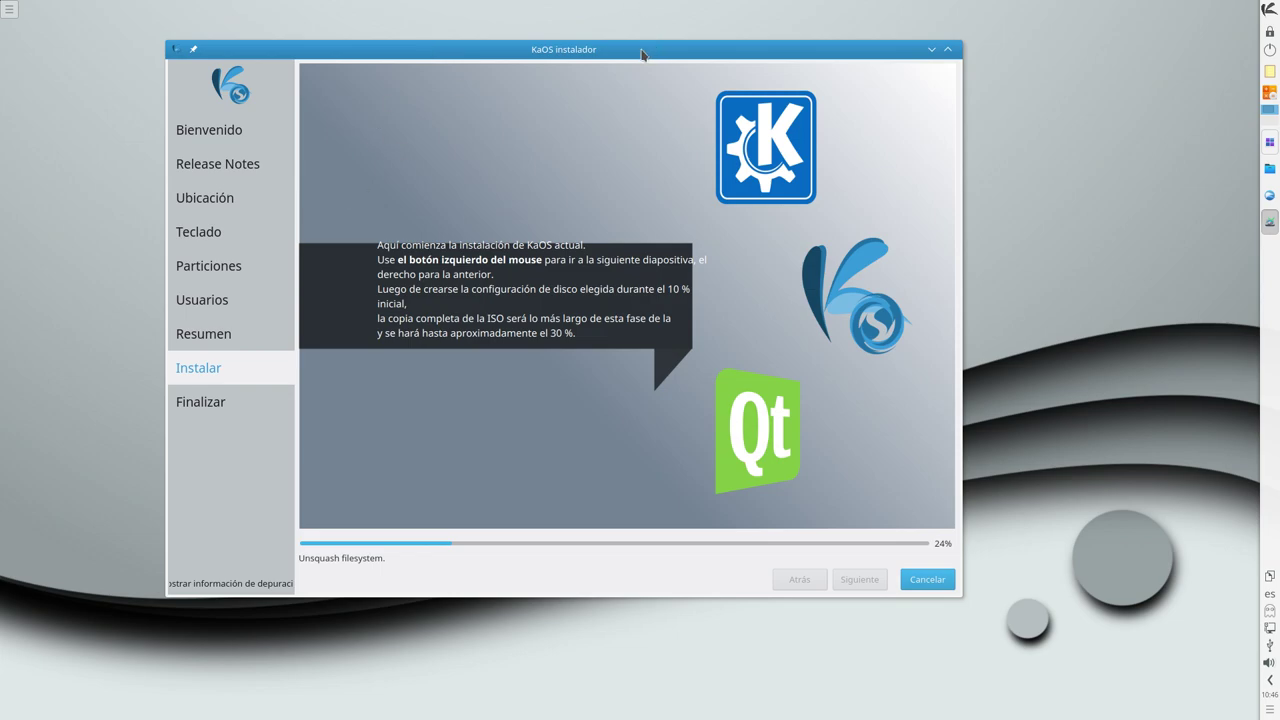
{"action": "left_click_drag", "start_coordinate": [641, 49], "coordinate": [650, 43]}
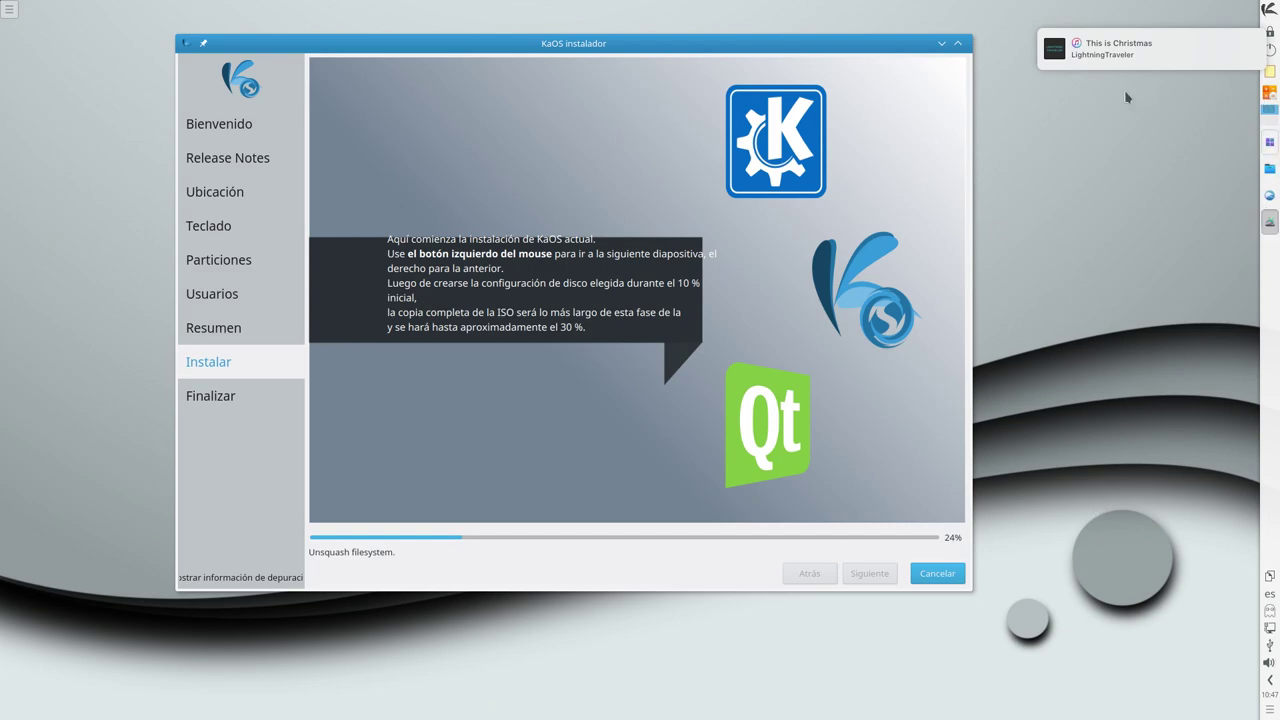
{"action": "mouse_move", "coordinate": [1083, 32]}
{"action": "left_click", "coordinate": [784, 52]}
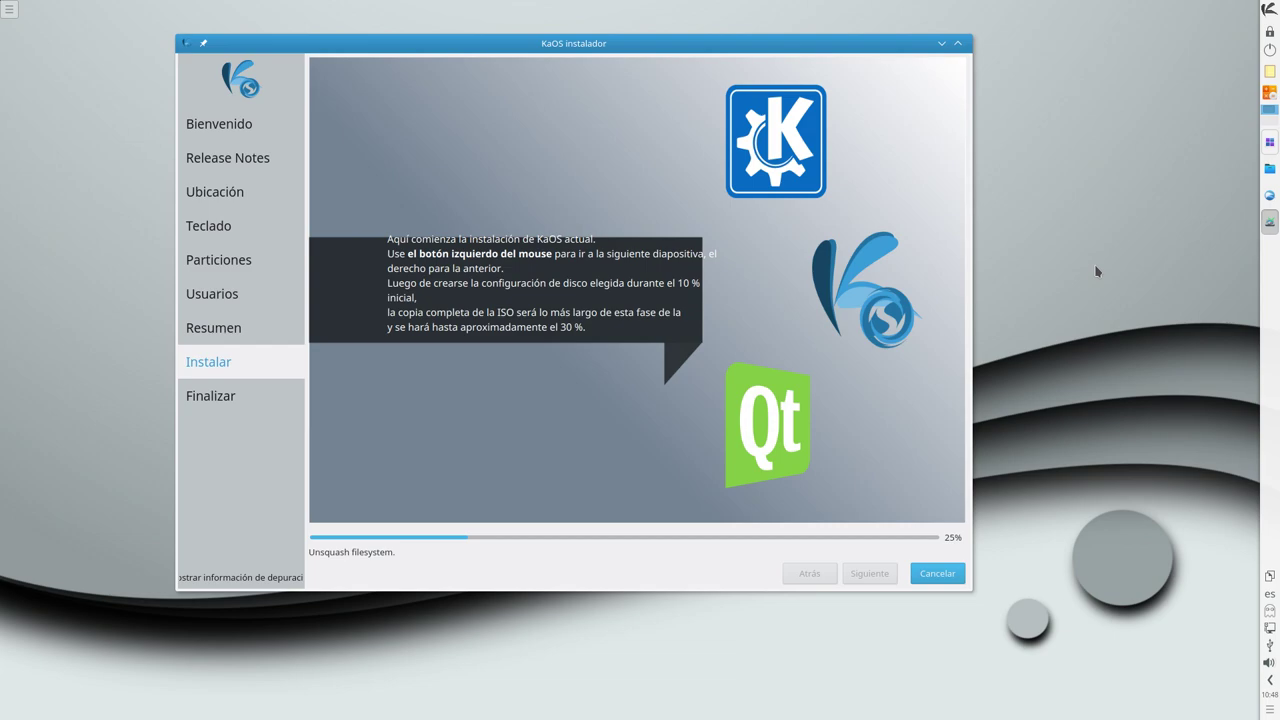
{"action": "mouse_move", "coordinate": [1270, 146]}
{"action": "left_click_drag", "start_coordinate": [562, 37], "coordinate": [554, 29]}
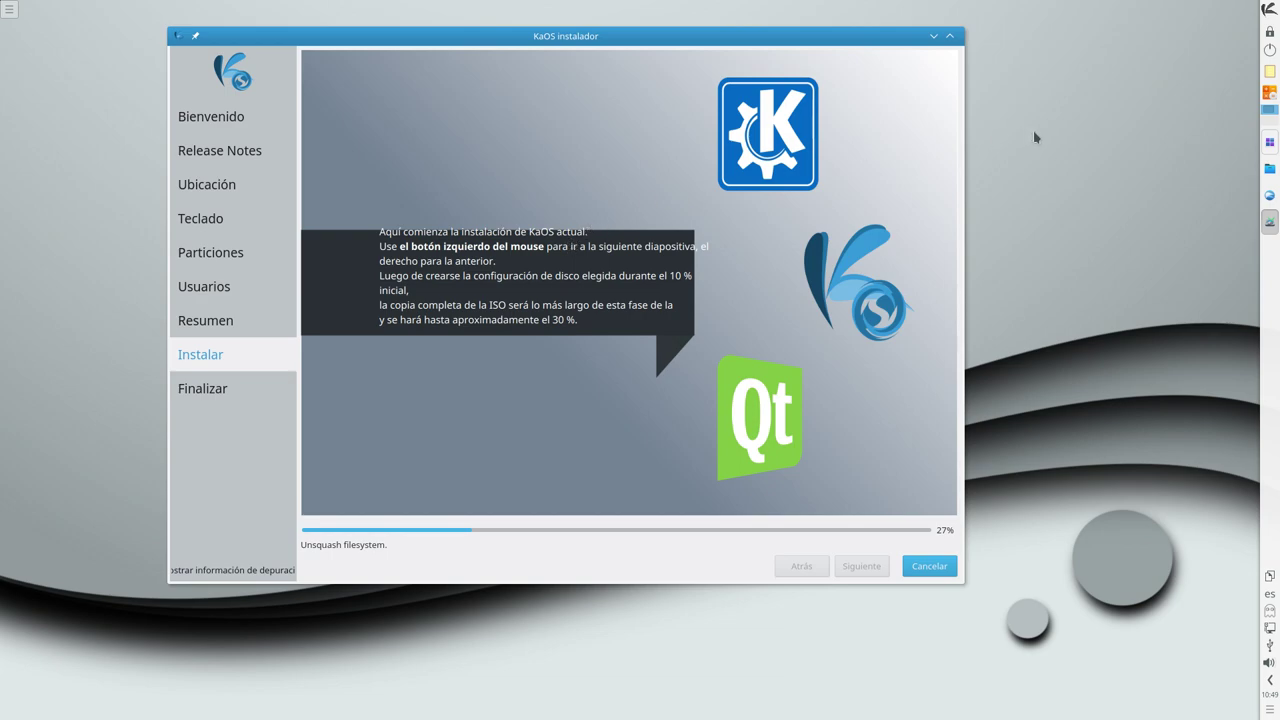
- Browse the applications in the launcher's Desarrollo, Gráficos, Internet, Preferencias, Sistema and Utilidades categories, and close the launcher
{"action": "left_click", "coordinate": [1270, 10]}
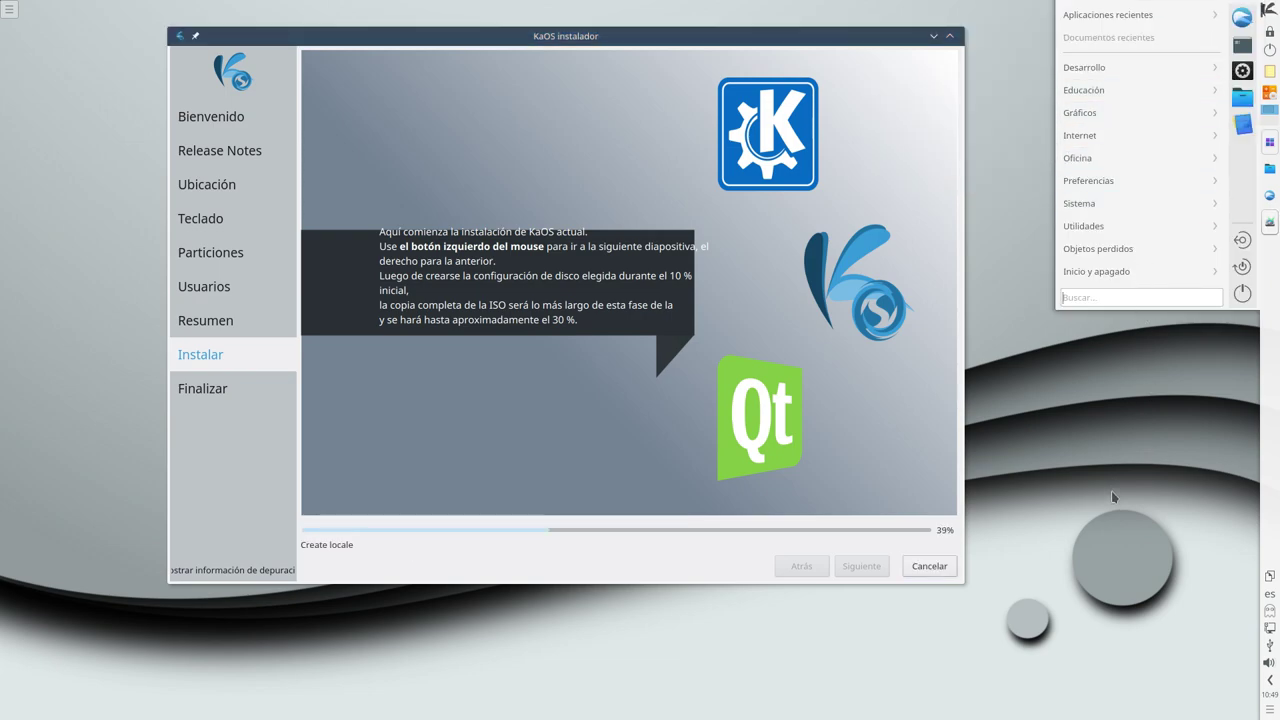
{"action": "mouse_move", "coordinate": [1113, 226]}
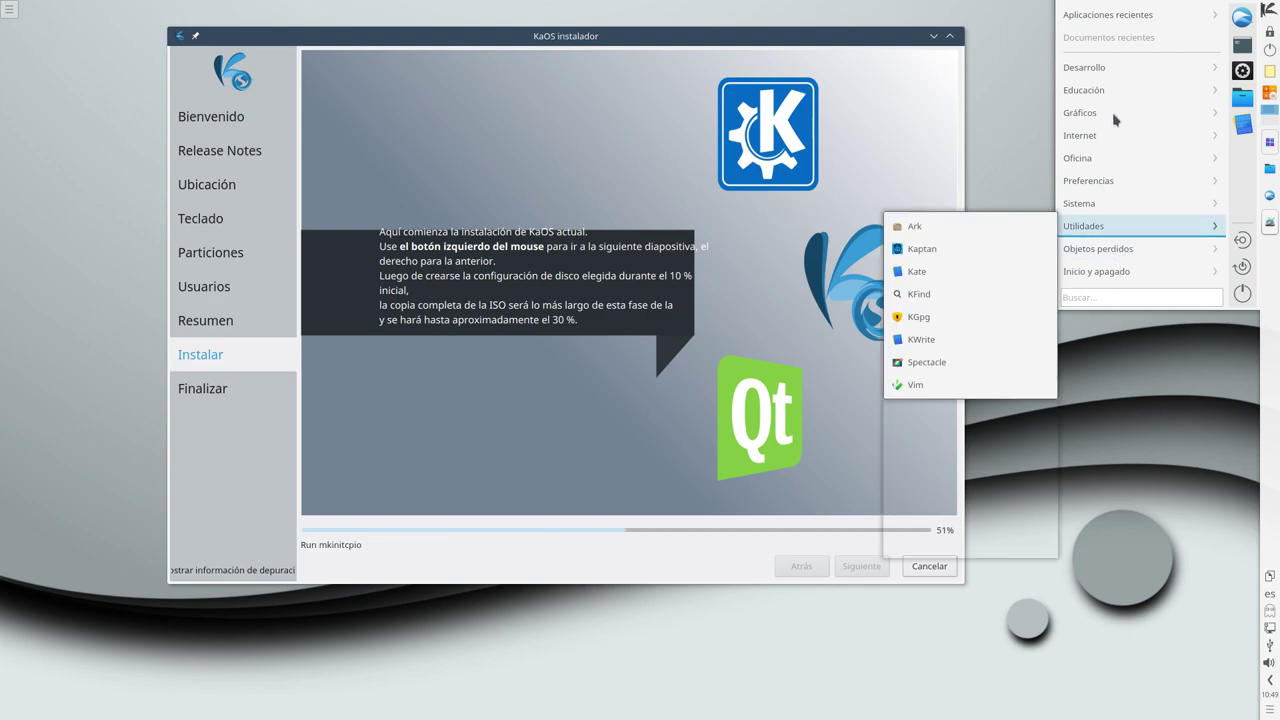
{"action": "mouse_move", "coordinate": [1107, 70]}
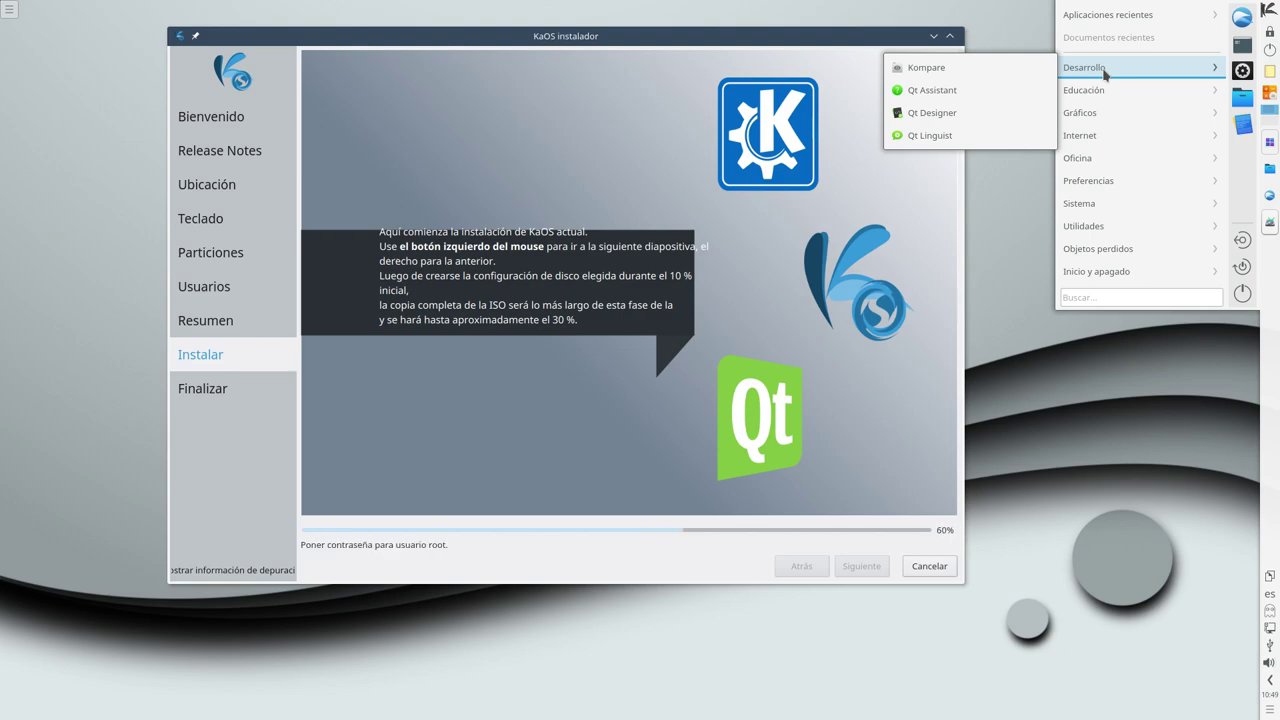
{"action": "mouse_move", "coordinate": [1101, 97]}
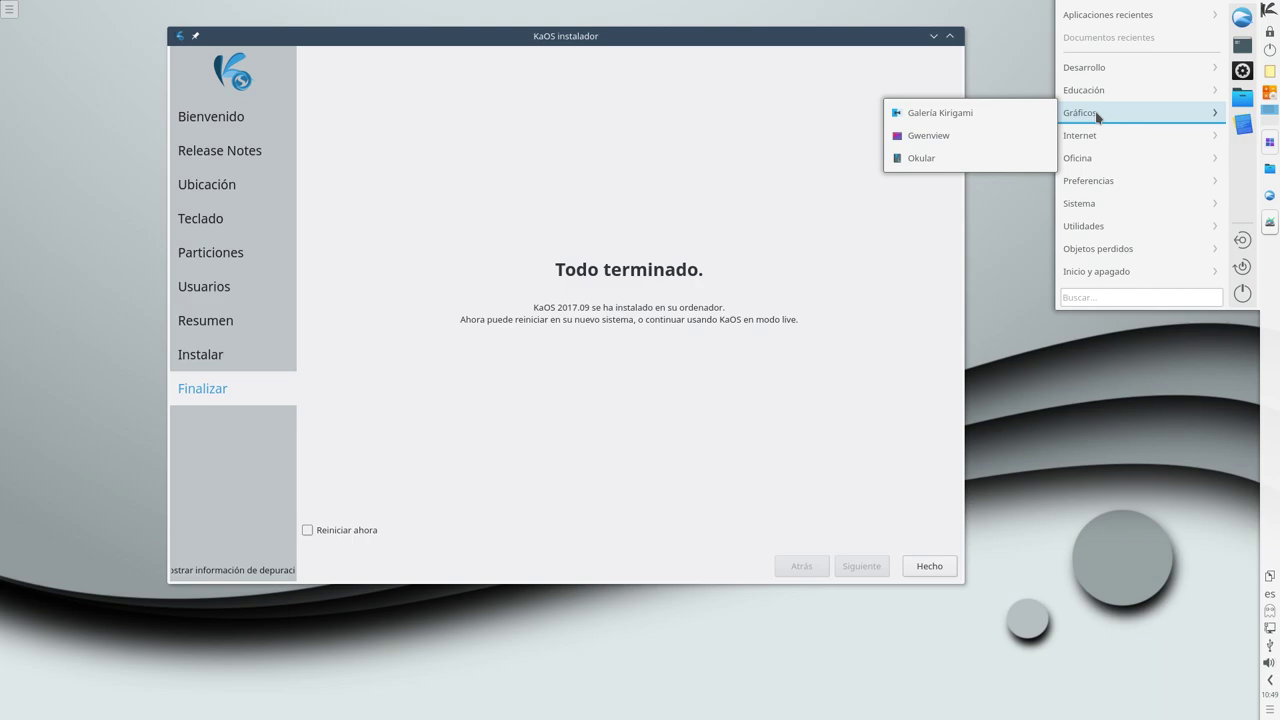
{"action": "mouse_move", "coordinate": [1099, 141]}
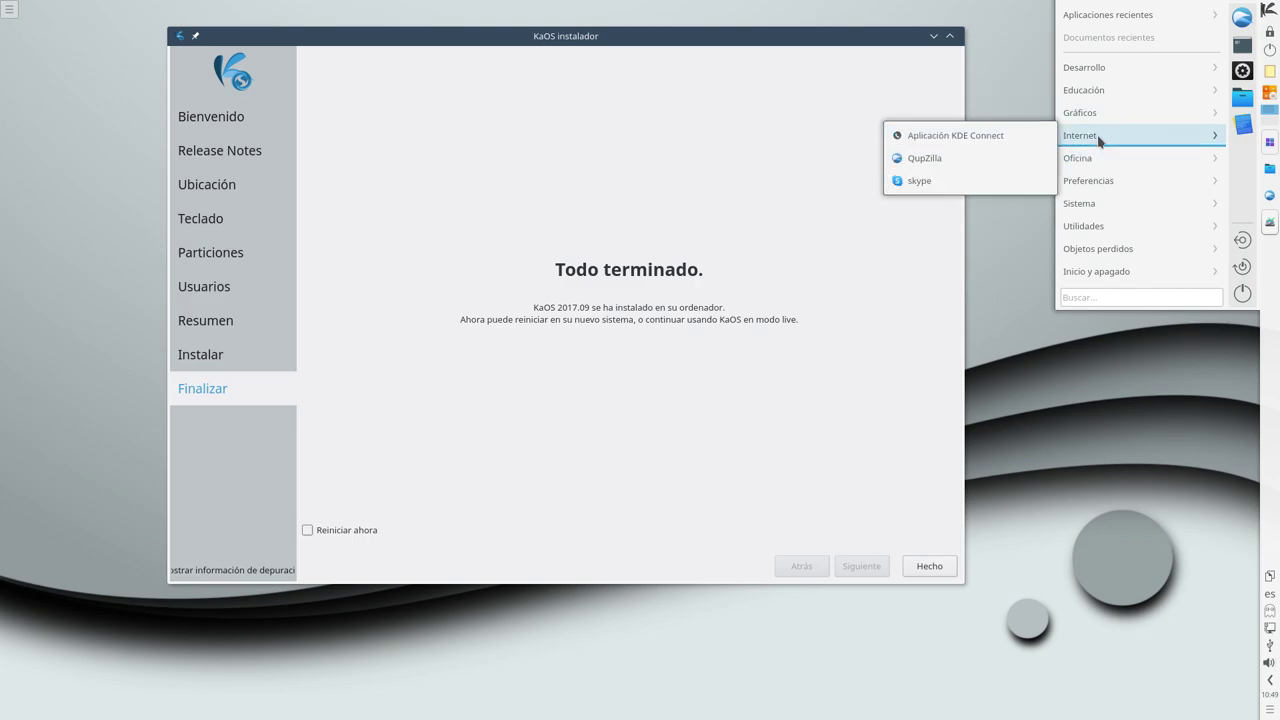
{"action": "mouse_move", "coordinate": [1097, 181]}
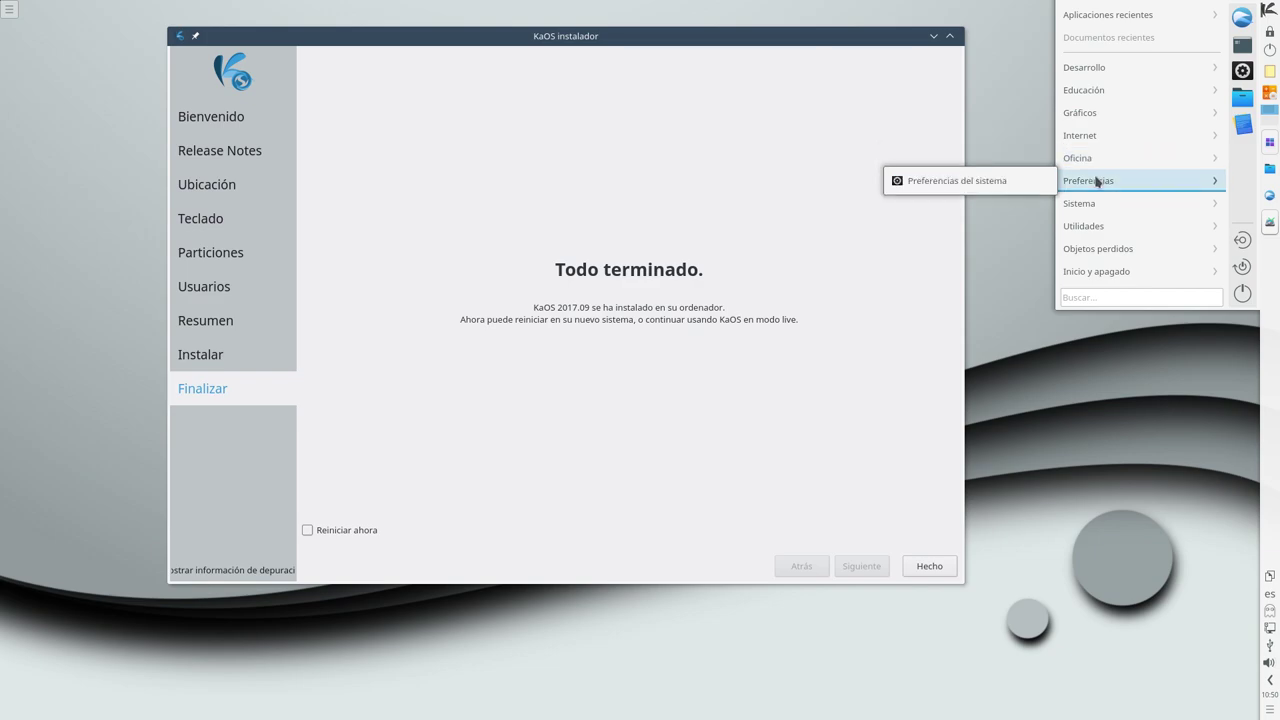
{"action": "mouse_move", "coordinate": [1097, 204]}
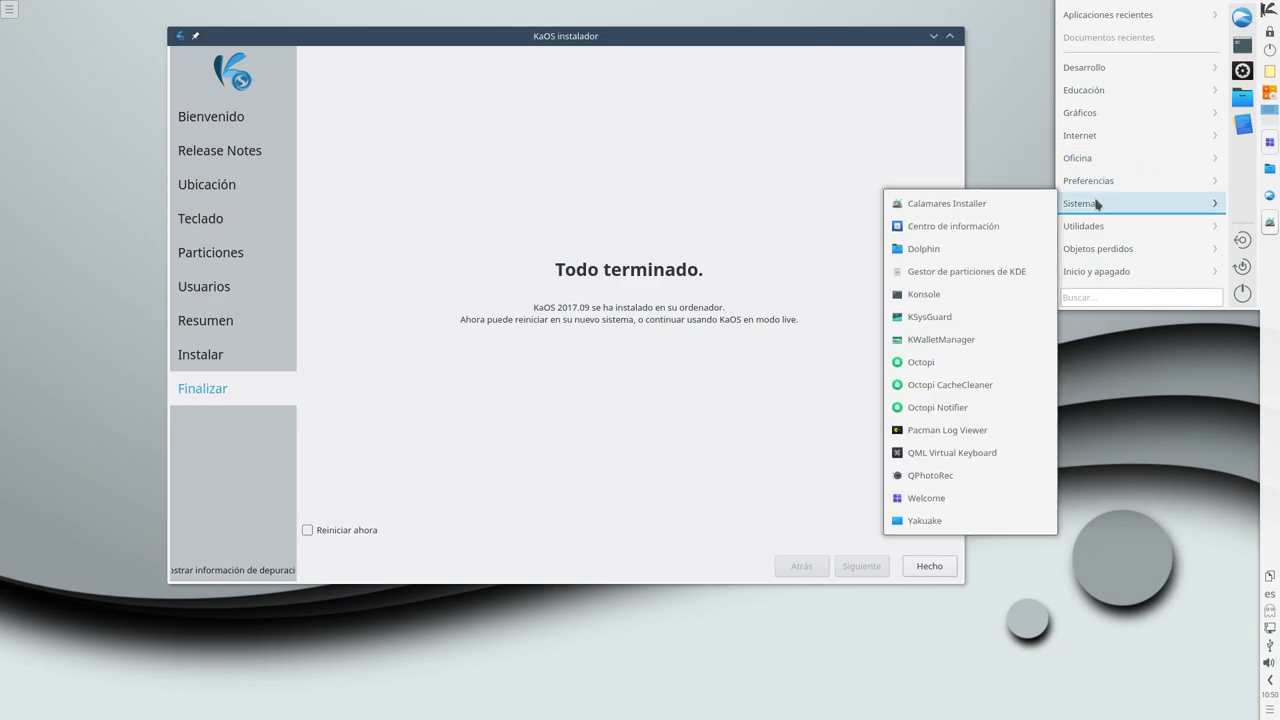
{"action": "mouse_move", "coordinate": [1096, 229]}
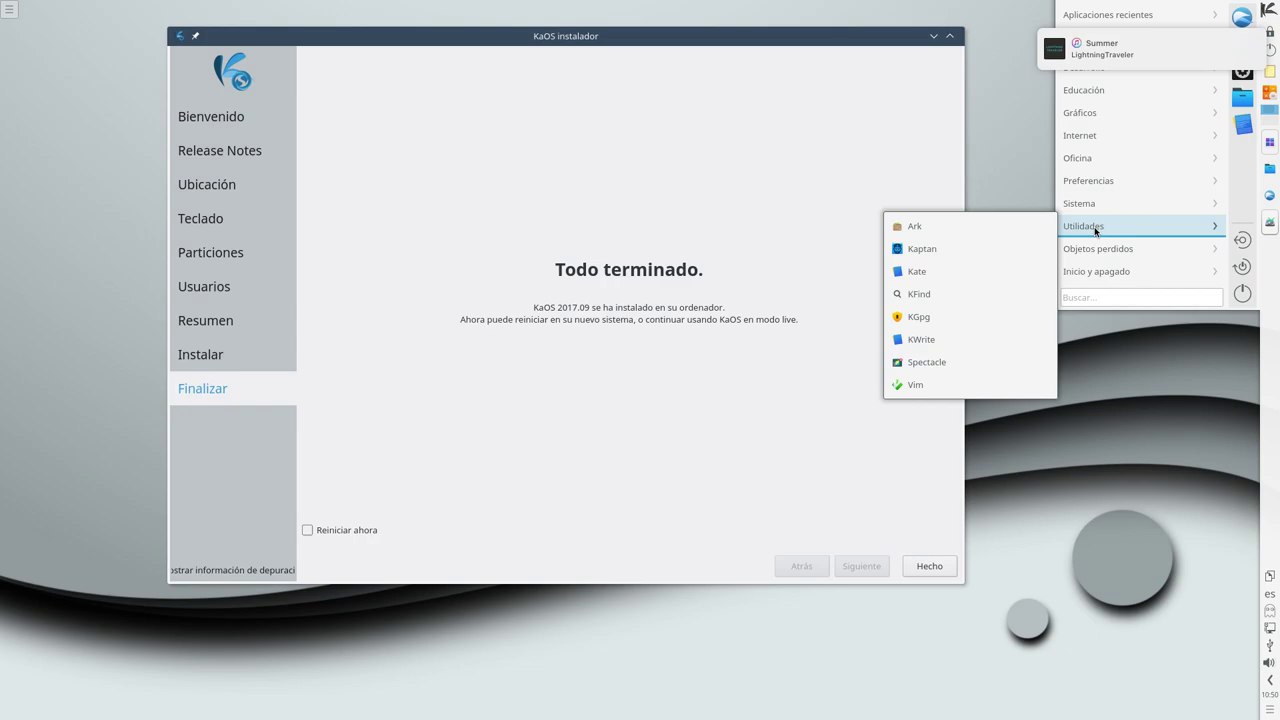
{"action": "mouse_move", "coordinate": [1097, 252]}
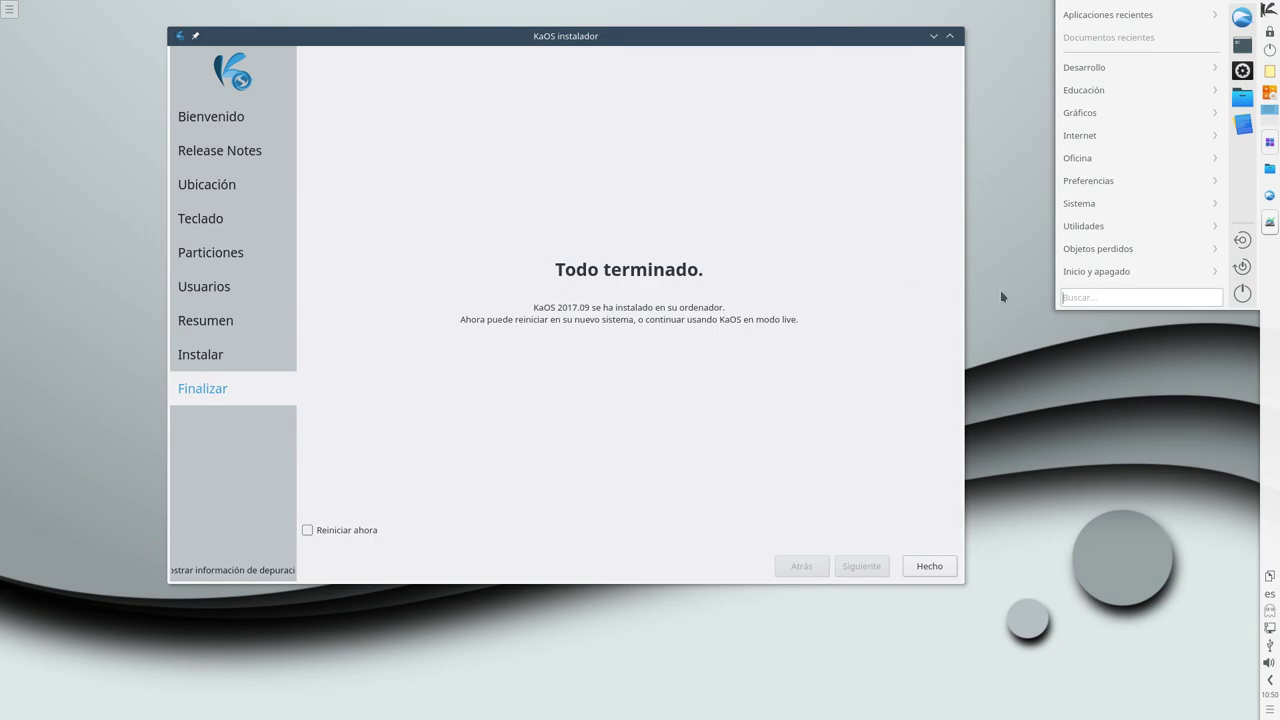
{"action": "left_click", "coordinate": [1016, 350]}
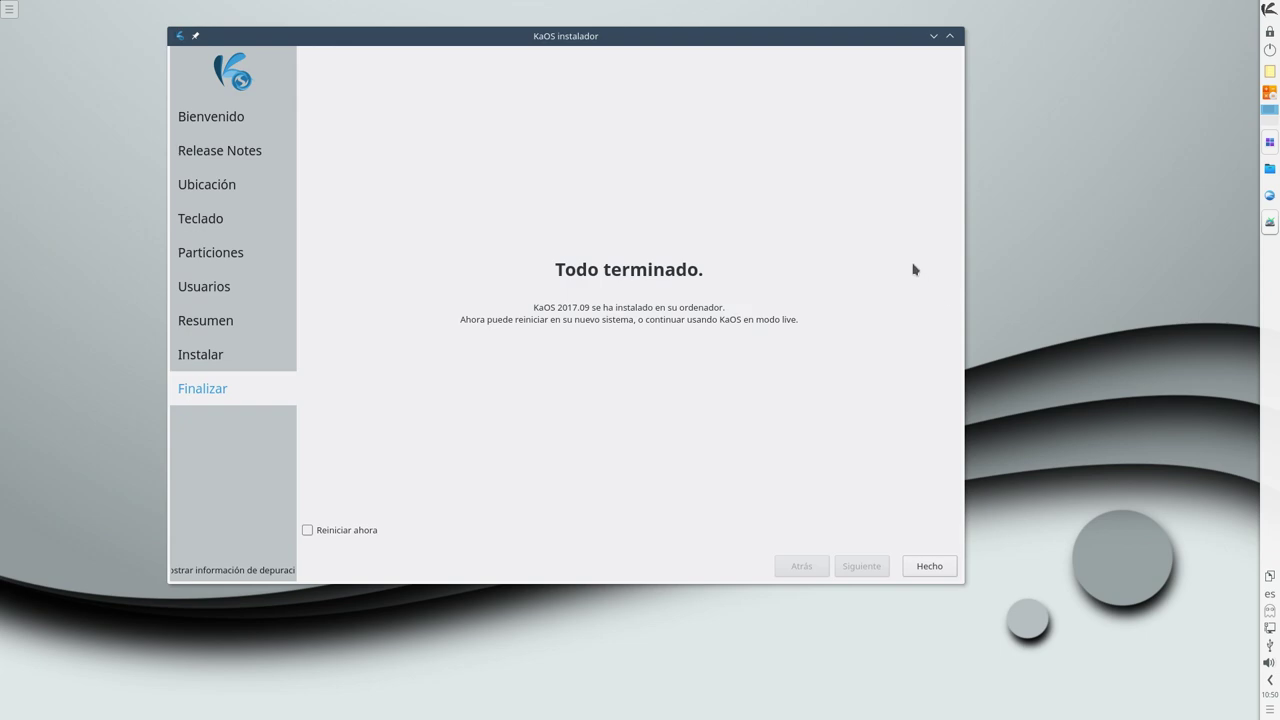
{"action": "left_click_drag", "start_coordinate": [561, 44], "coordinate": [575, 43]}
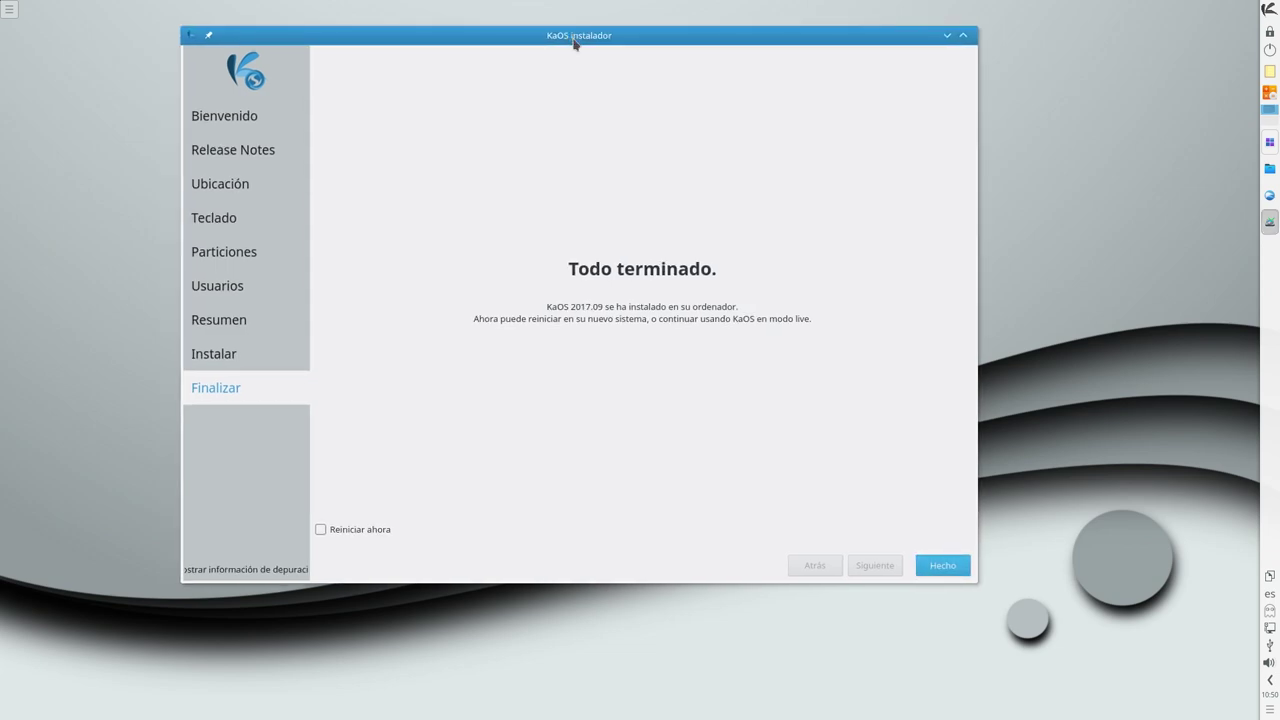